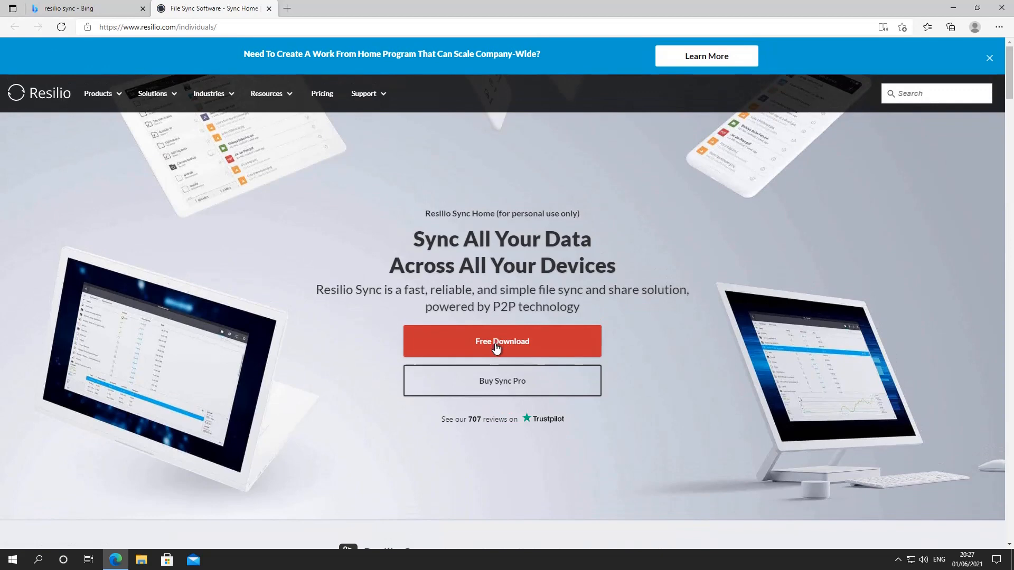
- Download the Sync Home installer for home use and show the Downloads folder in File Explorer
left_click(496, 346)
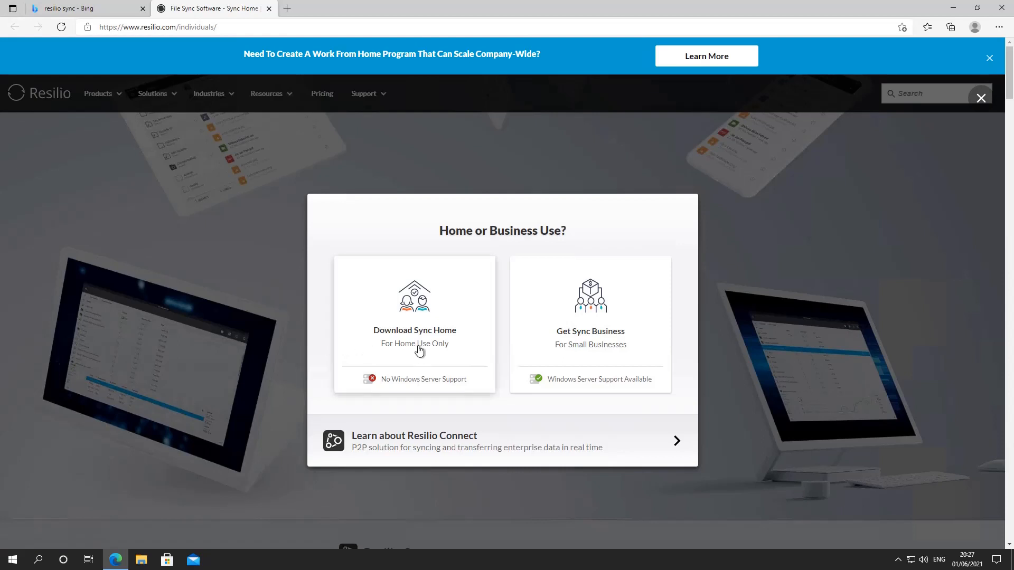
left_click(417, 320)
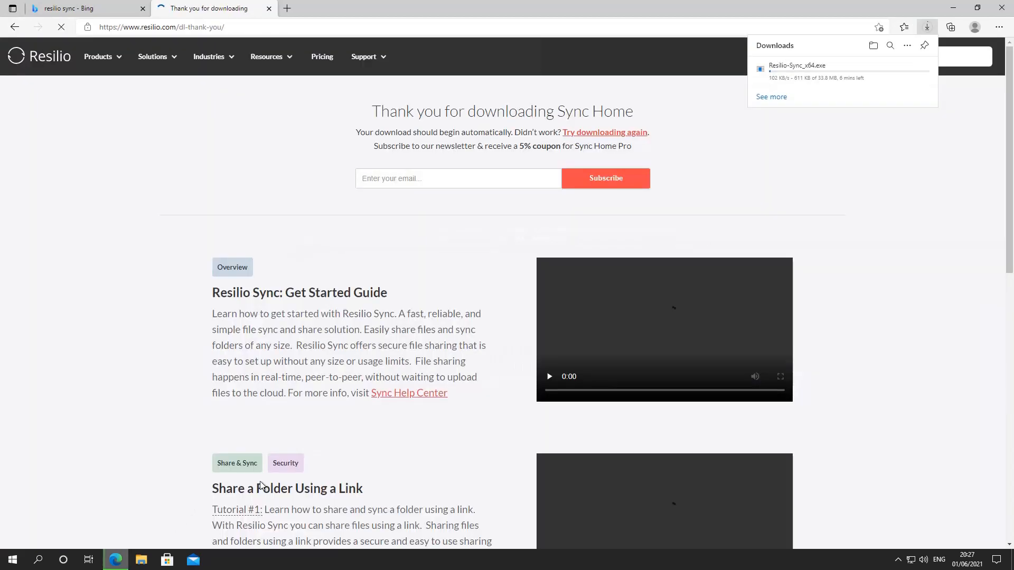
left_click(142, 559)
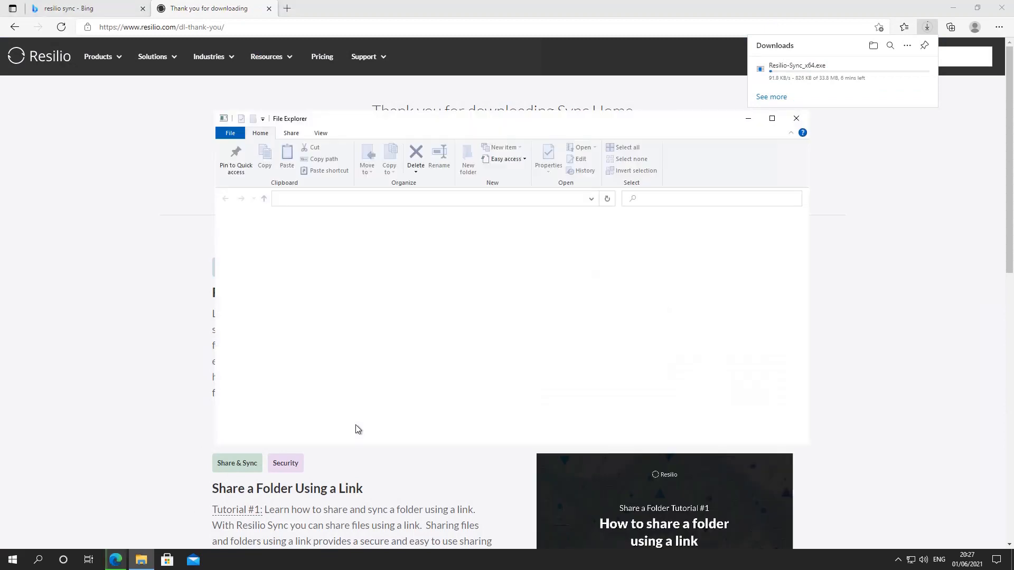
left_click(244, 251)
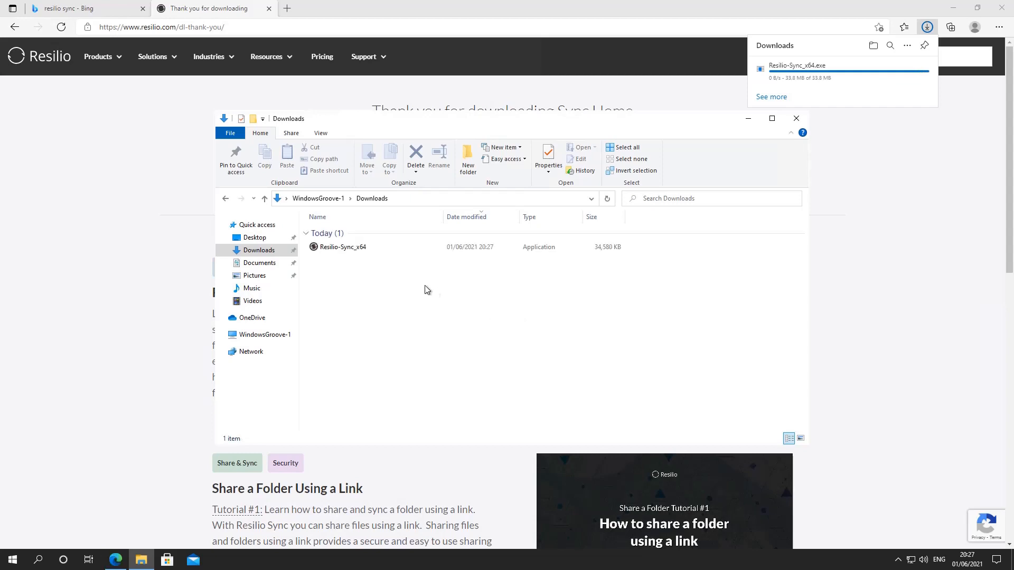
- Install Resilio Sync from the downloaded Resilio-Sync_x64 file with the preset options, allow it to make changes, and minimize the Downloads folder window
left_click(356, 255)
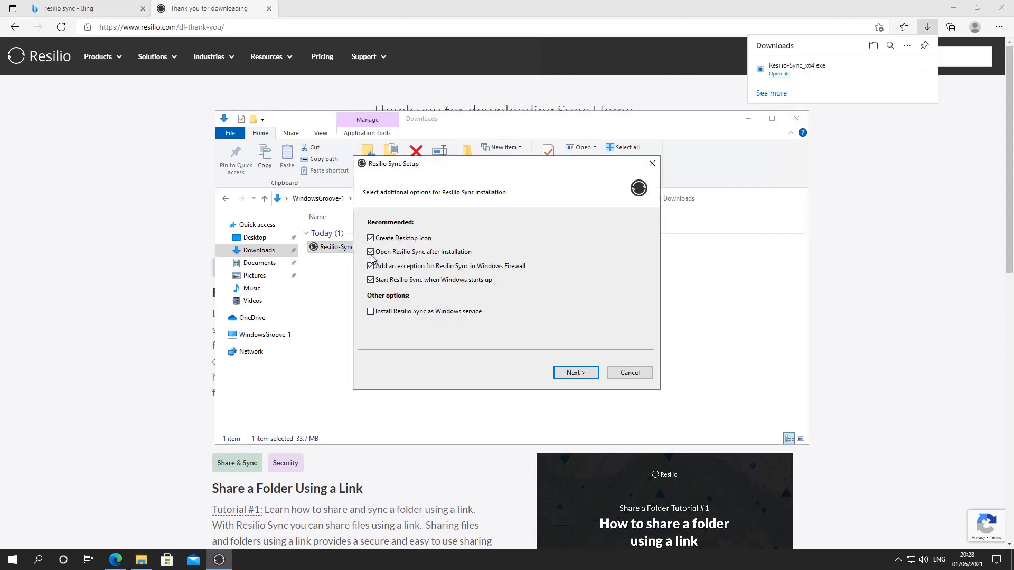
left_click(554, 372)
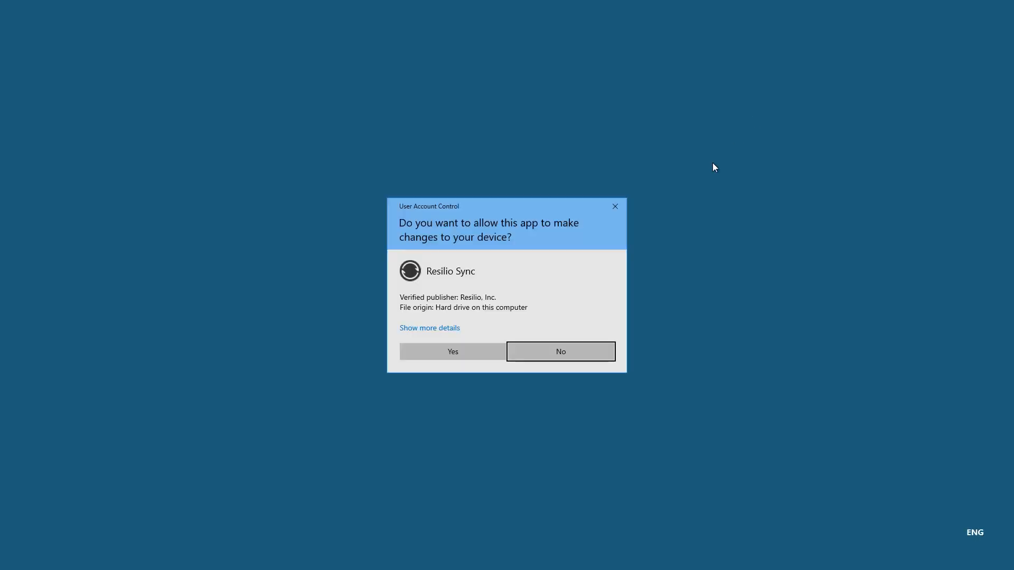
left_click(473, 350)
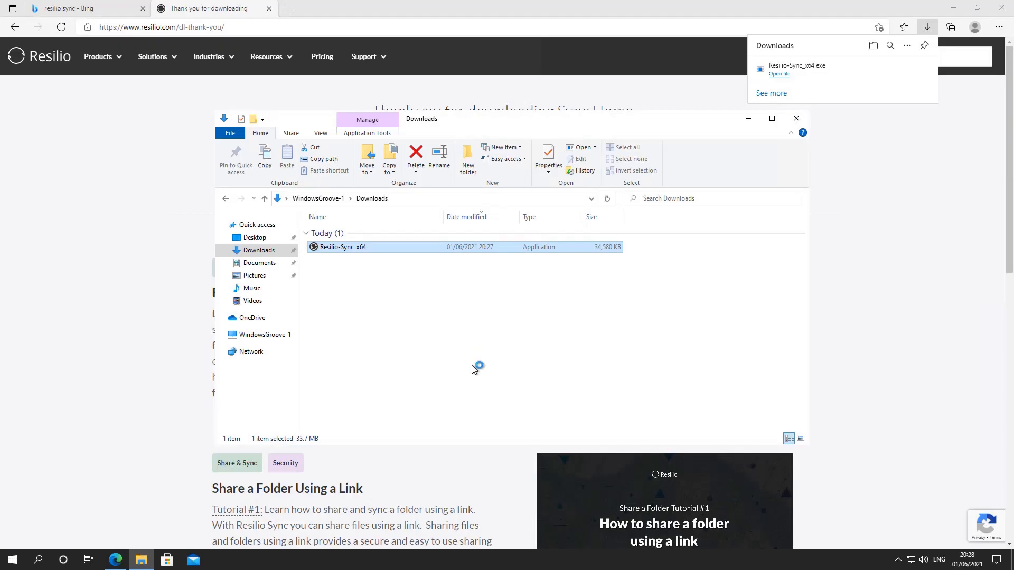
left_click(748, 120)
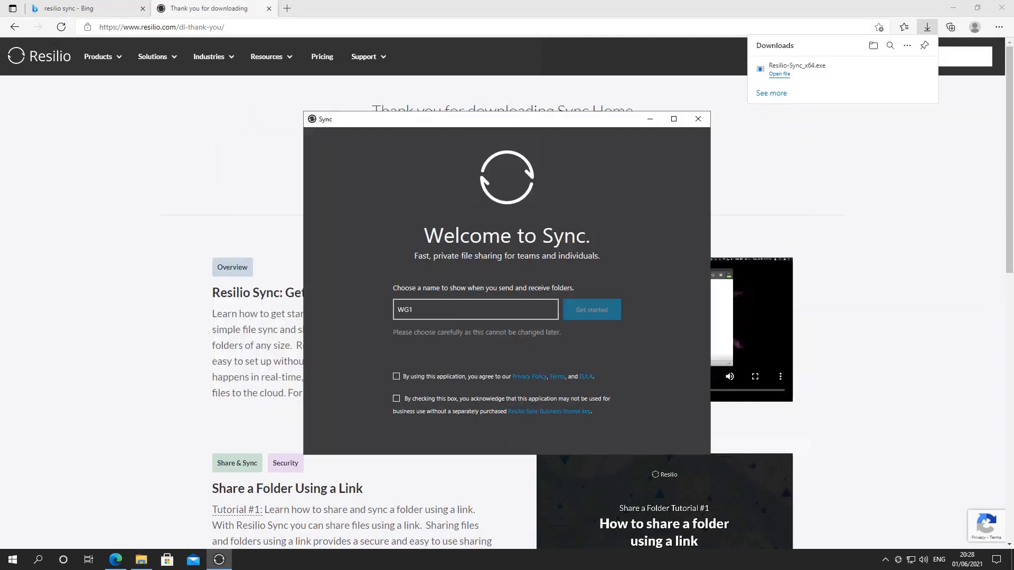
- Set the Sync display name to WindowsGroove-1, accept the privacy and non-business-use terms, and get started
double_click(458, 312)
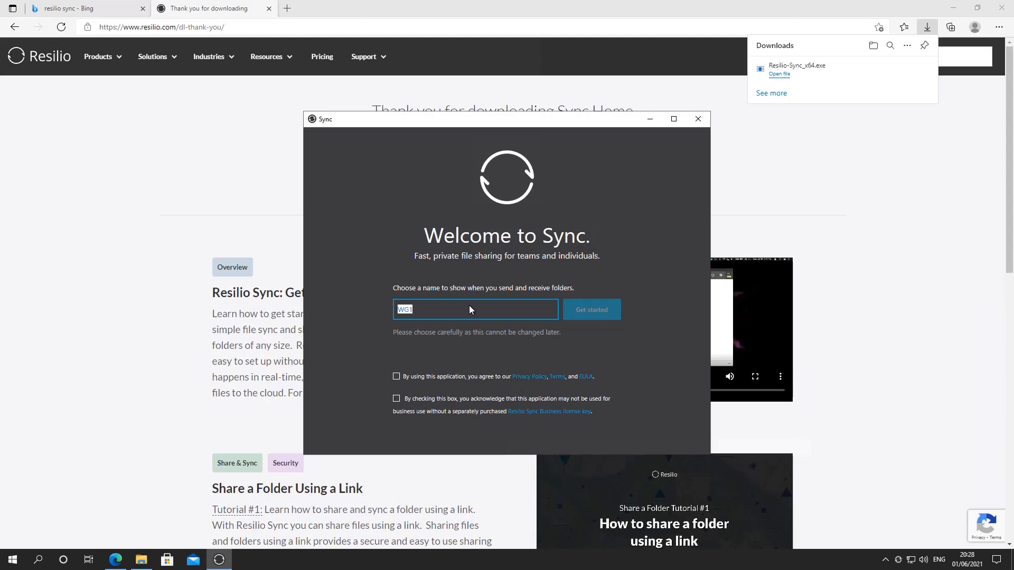
type("WindowsGroove-")
left_click(396, 377)
left_click(396, 399)
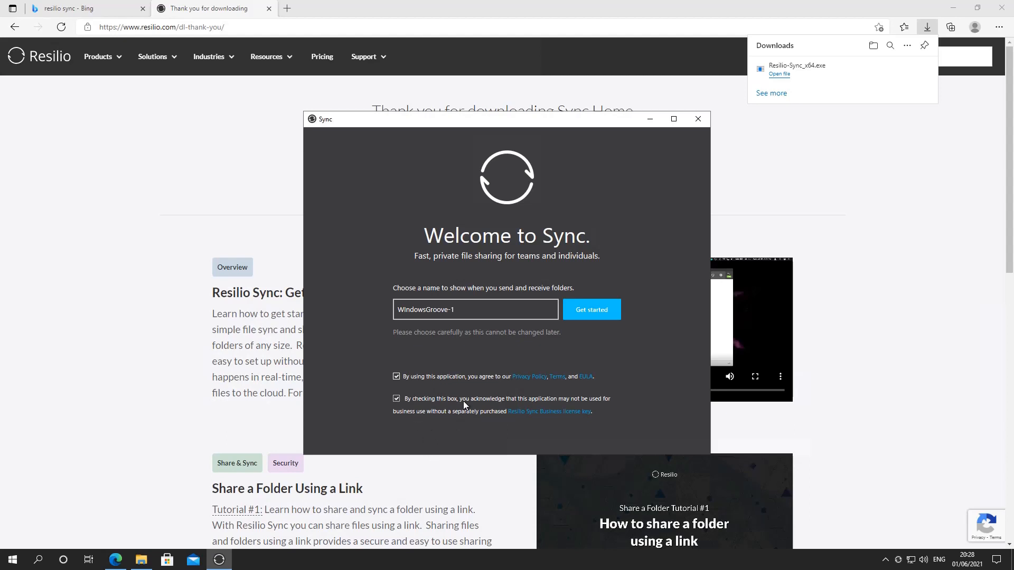
left_click(593, 315)
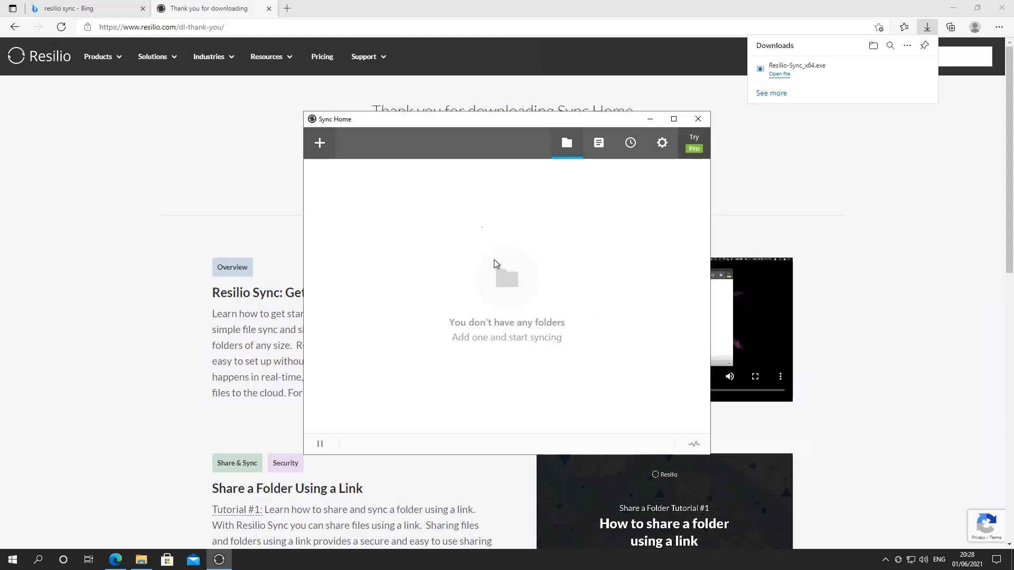
- Cancel the folder selection and dismiss the Sync Newsletter sign-up without subscribing
left_click(489, 259)
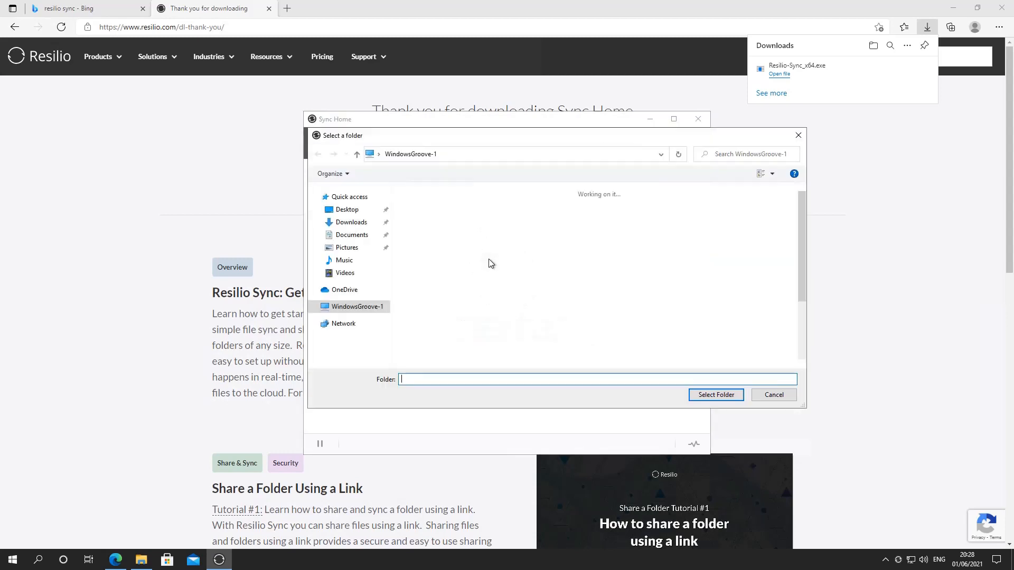
left_click(762, 395)
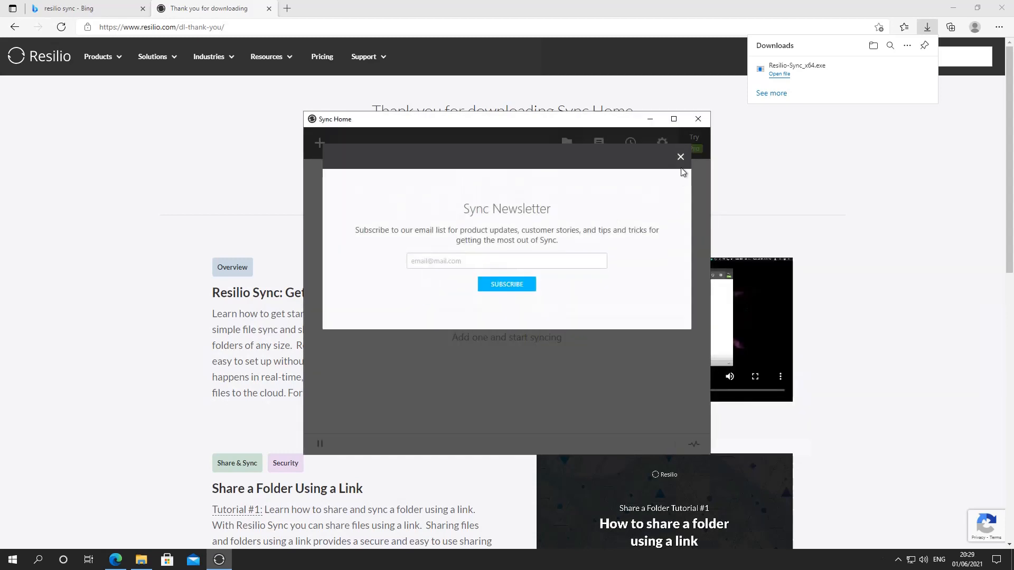
left_click(680, 160)
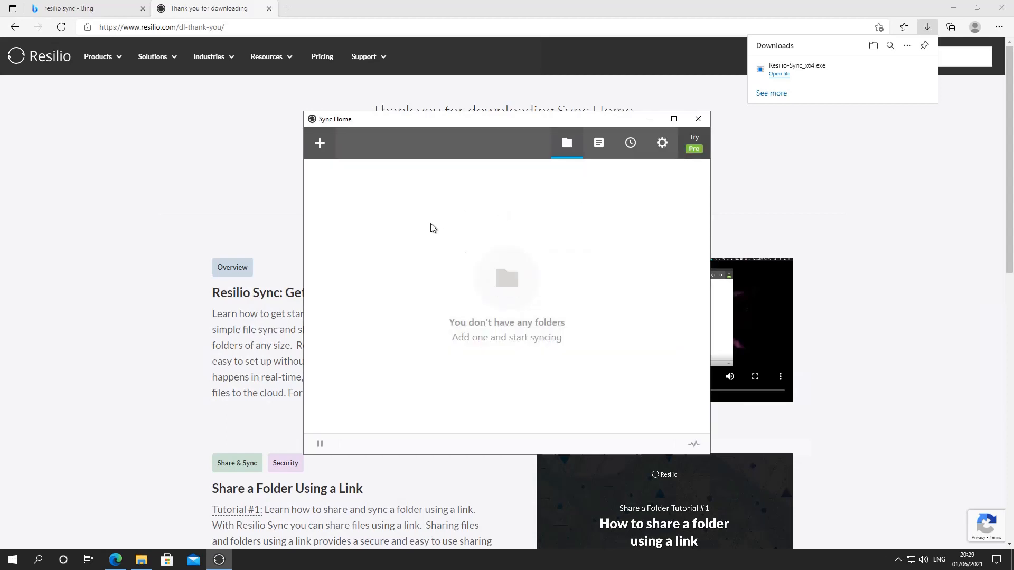
- Start adding a standard folder and create a new folder named Test on the Windows 10 Pro (C:) drive
left_click(321, 150)
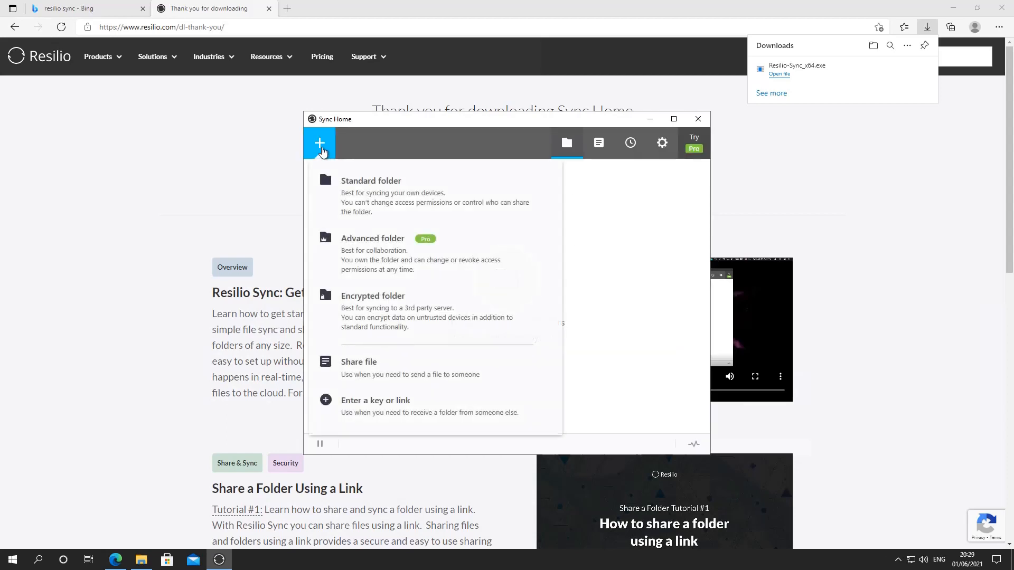
left_click(393, 206)
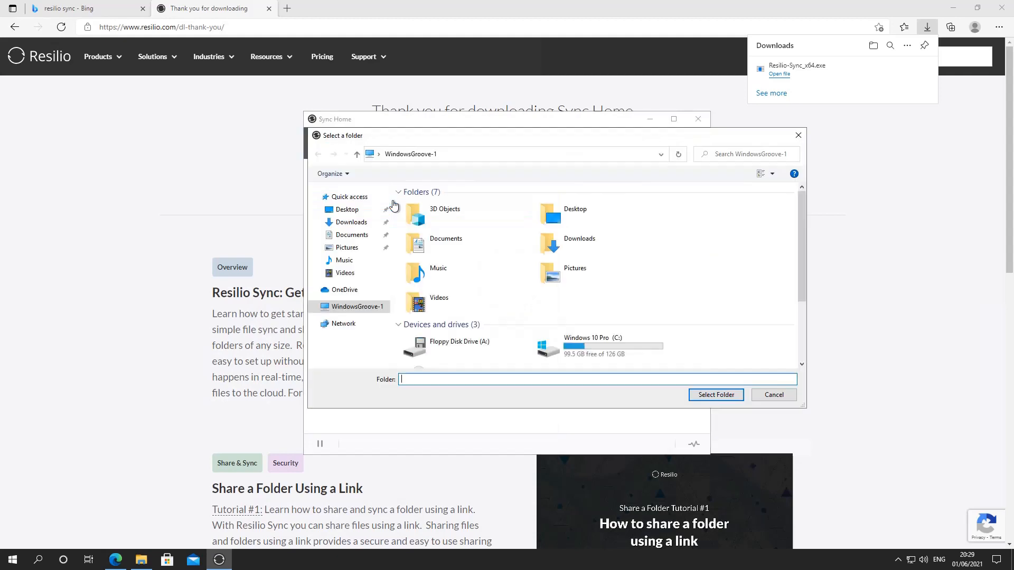
scroll(712, 345, "down", 3)
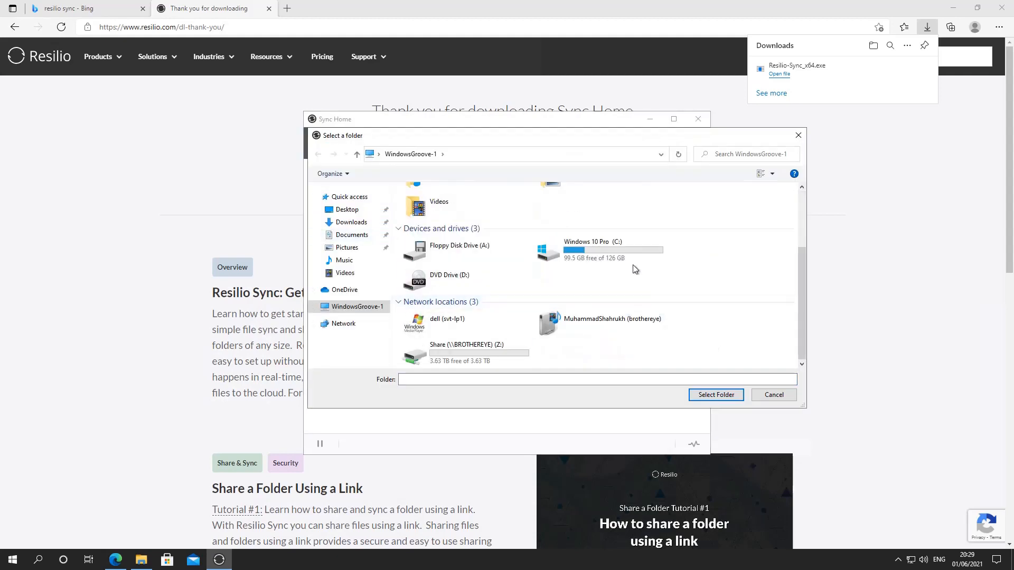
left_click(614, 255)
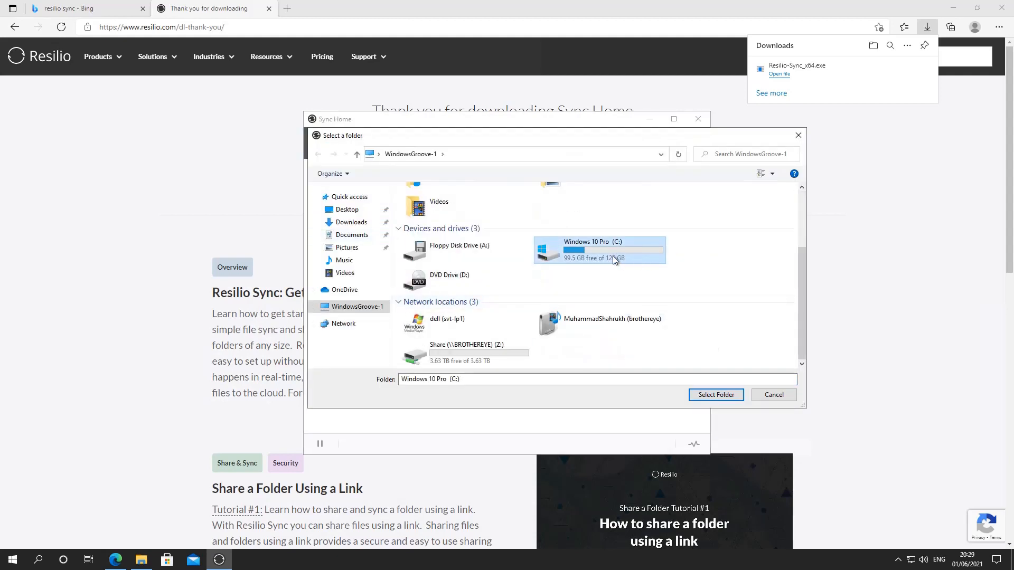
double_click(613, 255)
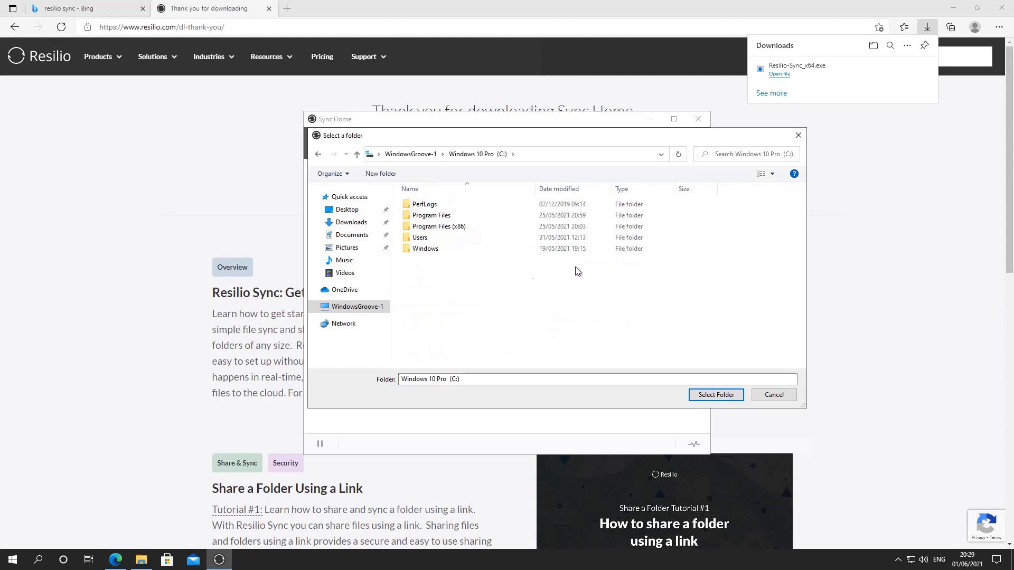
left_click(378, 176)
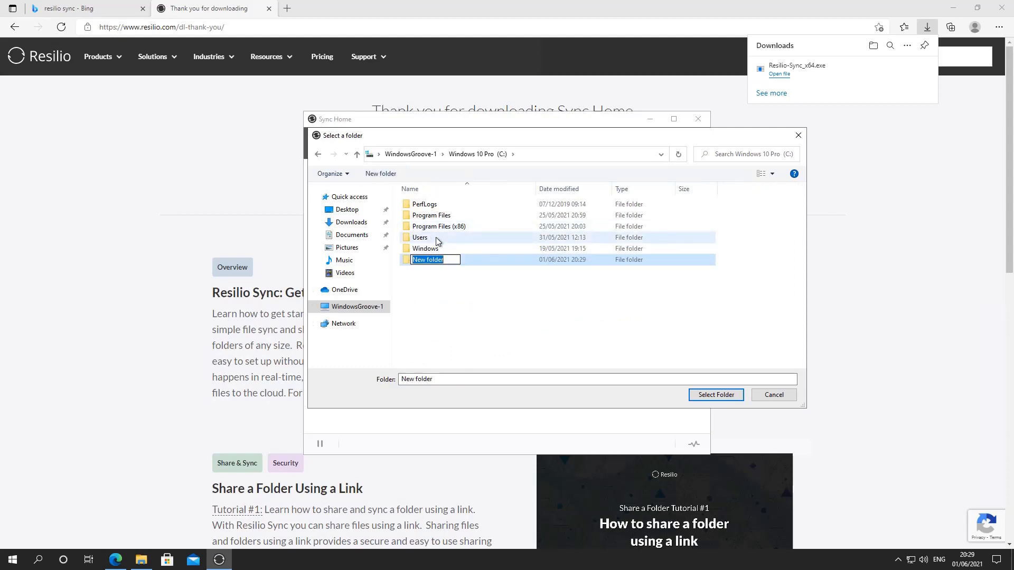
type("Test")
left_click(471, 339)
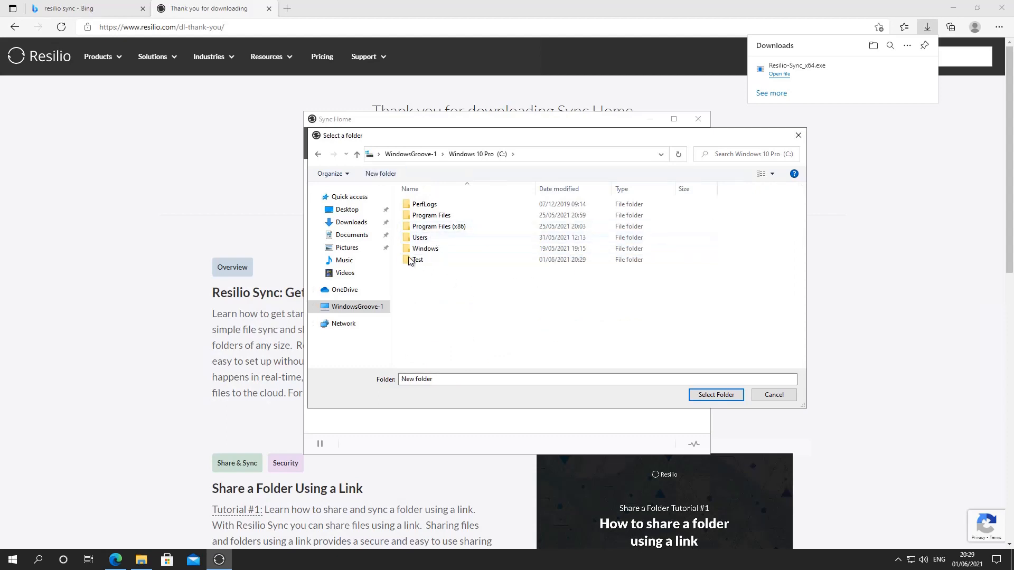
- Choose the Test folder as the folder to sync and dismiss the peer approval tip in its share options
left_click(416, 257)
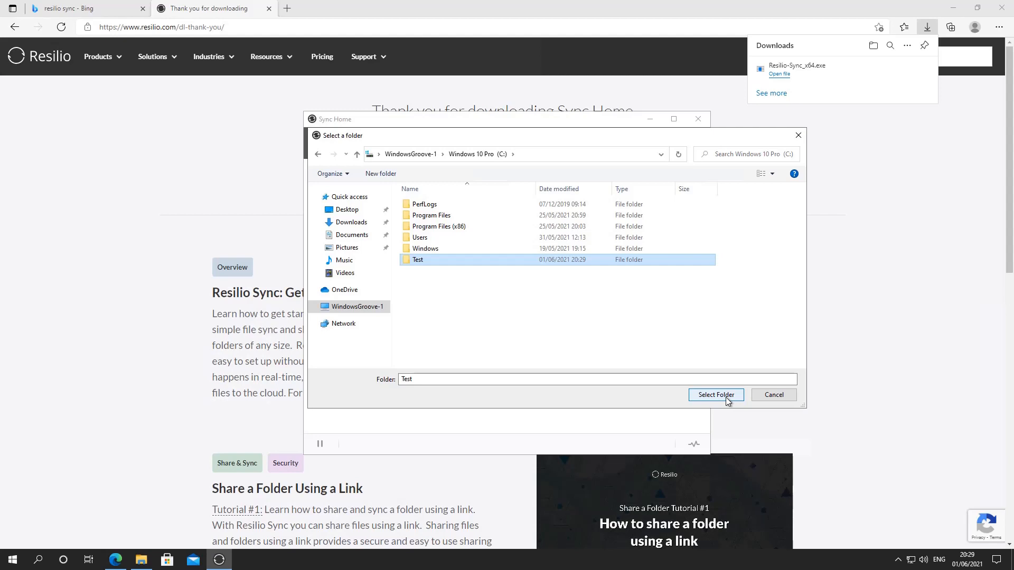
left_click(430, 285)
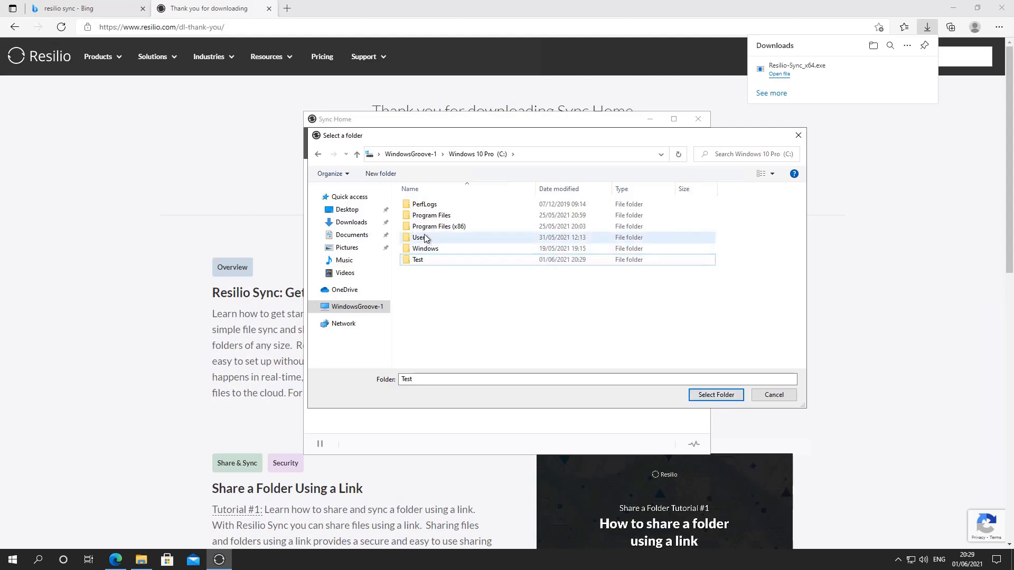
left_click(427, 249)
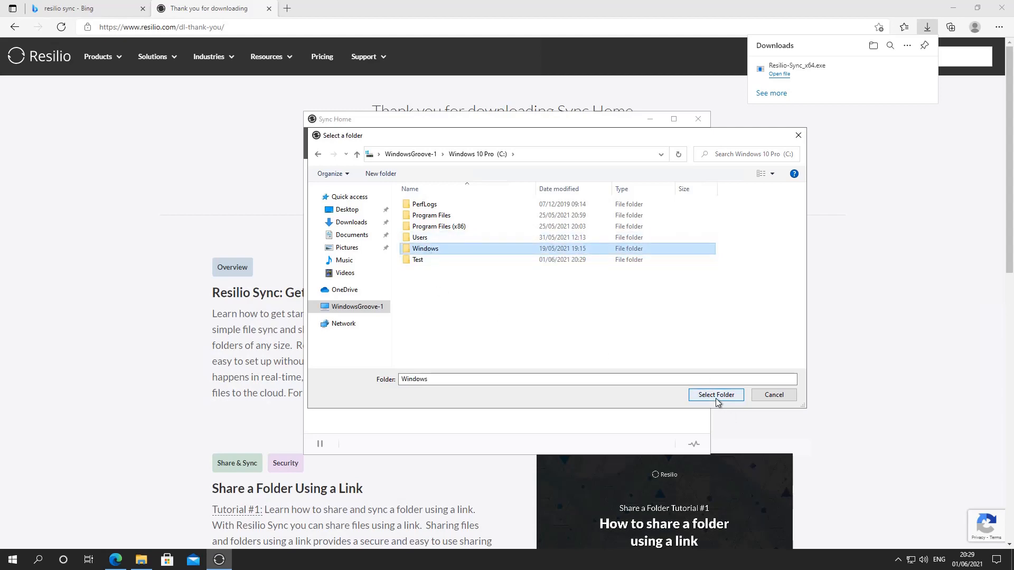
left_click(418, 261)
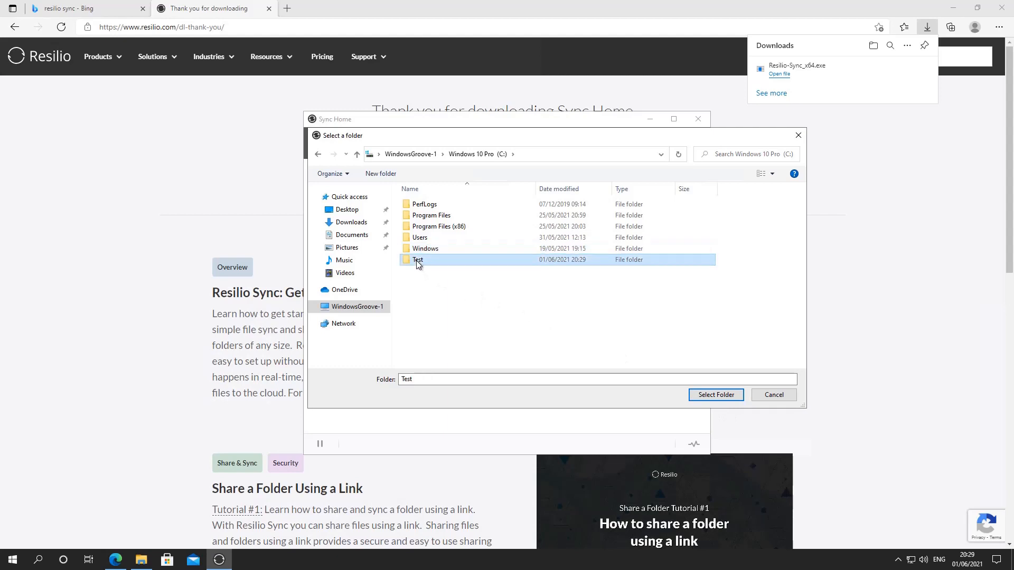
left_click(714, 395)
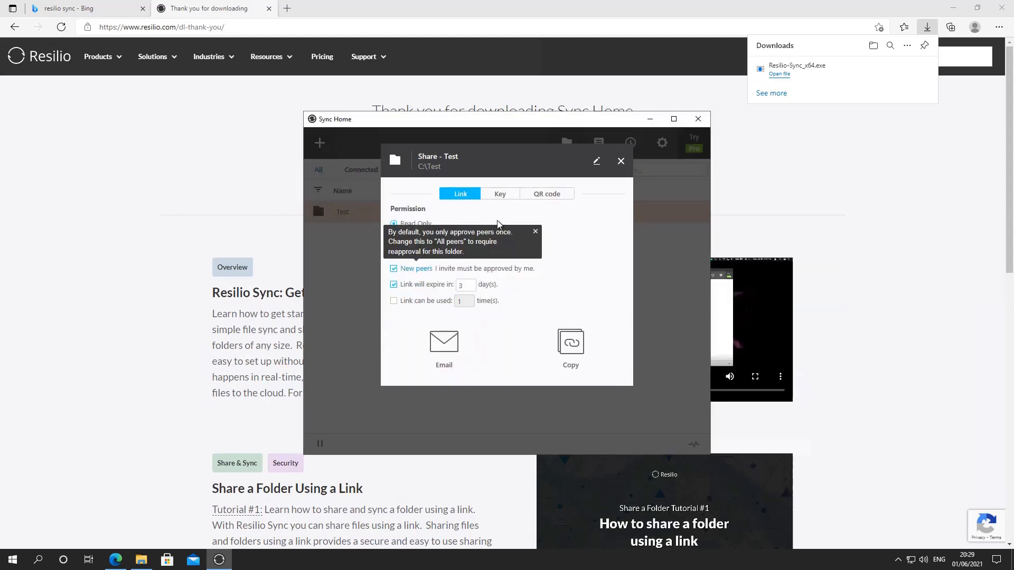
left_click(536, 232)
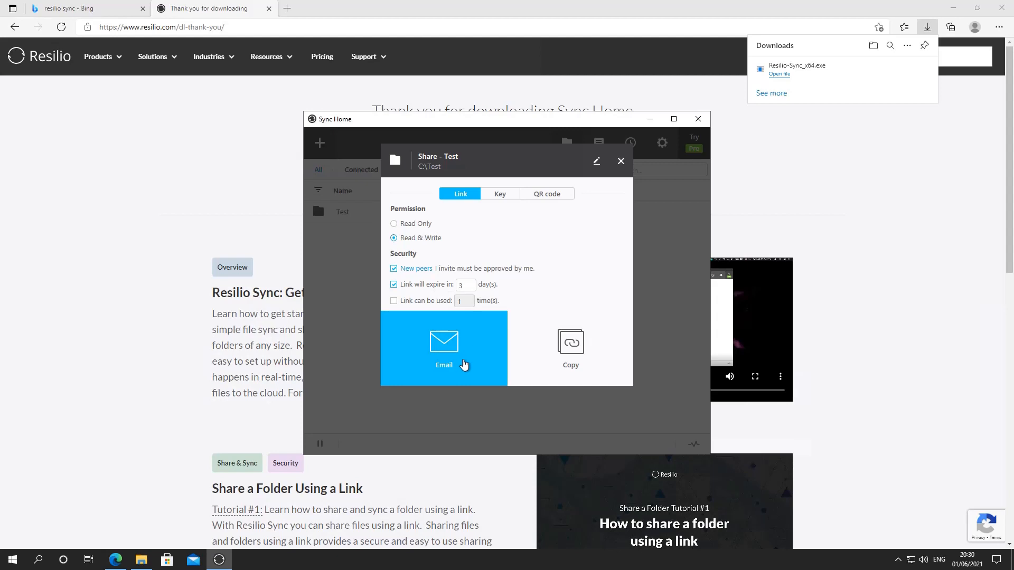
- Examine the Key and QR code sharing options for the Test folder, including the QR code's Read Only and Read & Write permissions
left_click(500, 194)
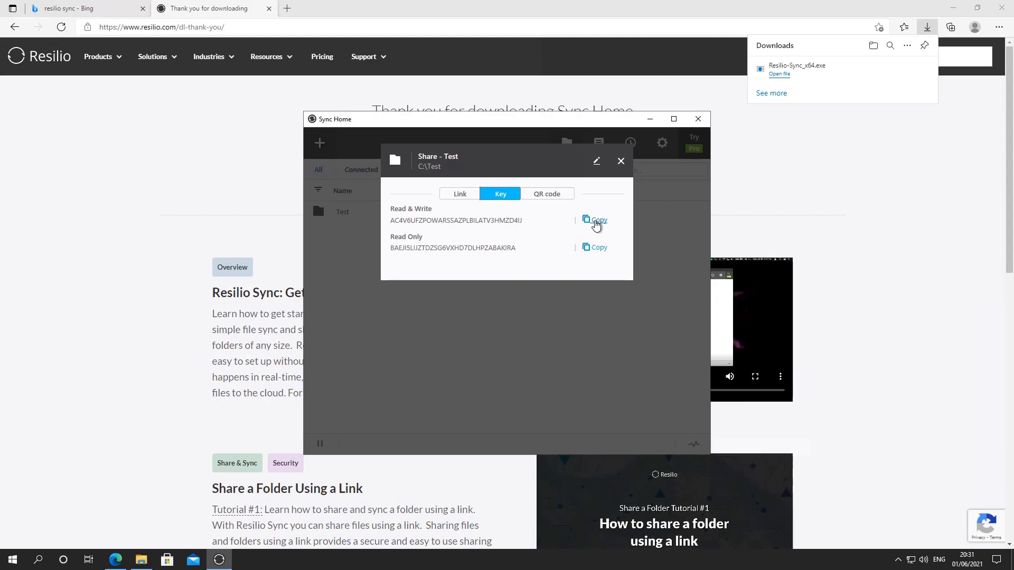
left_click(547, 197)
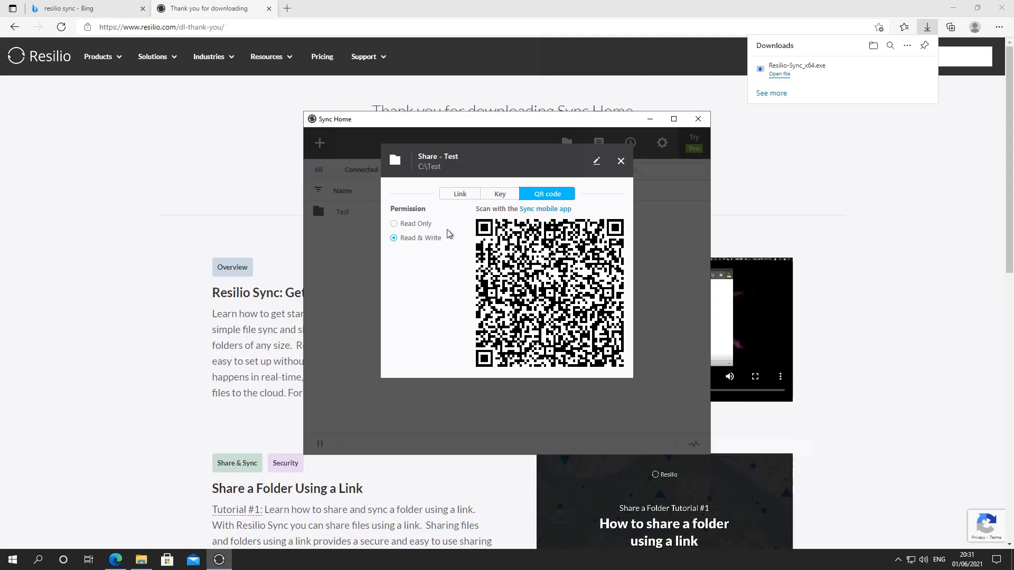
left_click(419, 225)
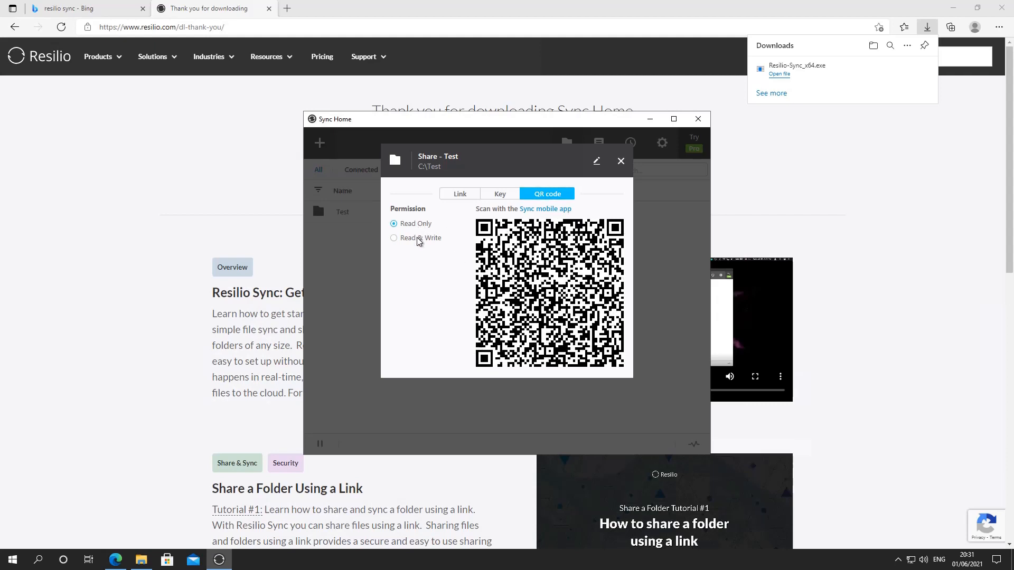
left_click(421, 241)
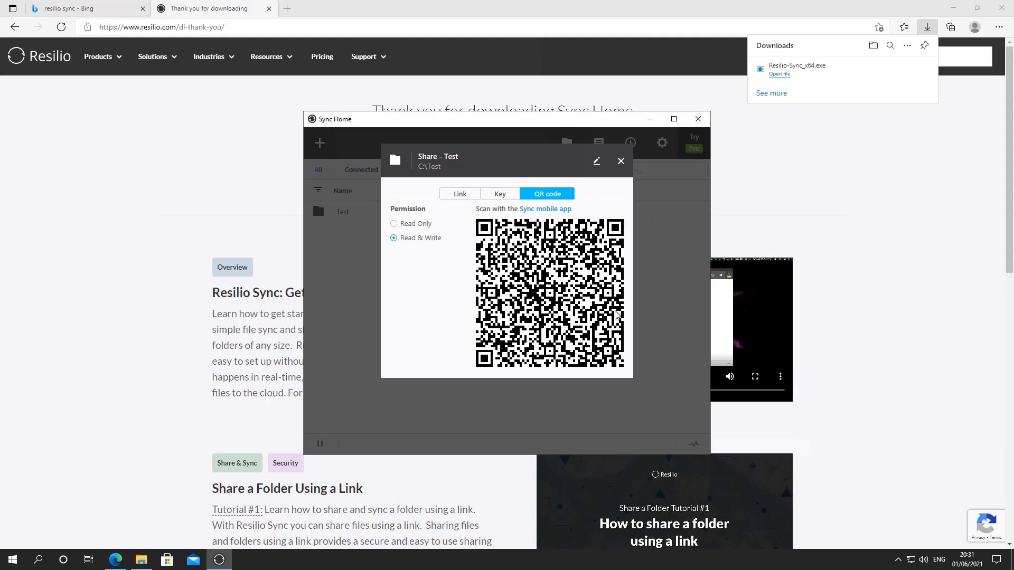
left_click(621, 162)
- Copy the Read & Write key from the Test folder's share options and close them
left_click(505, 218)
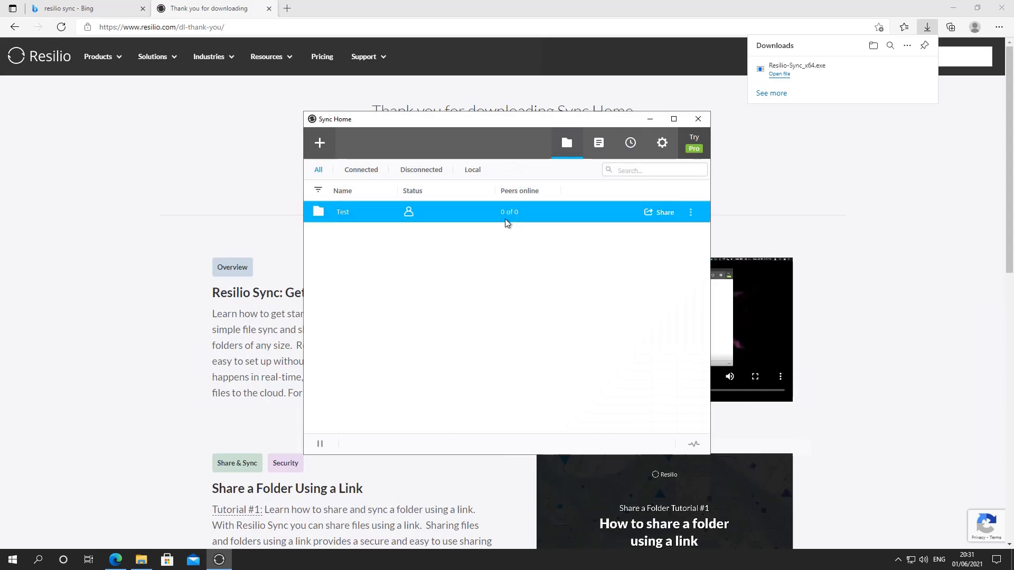
left_click(653, 218)
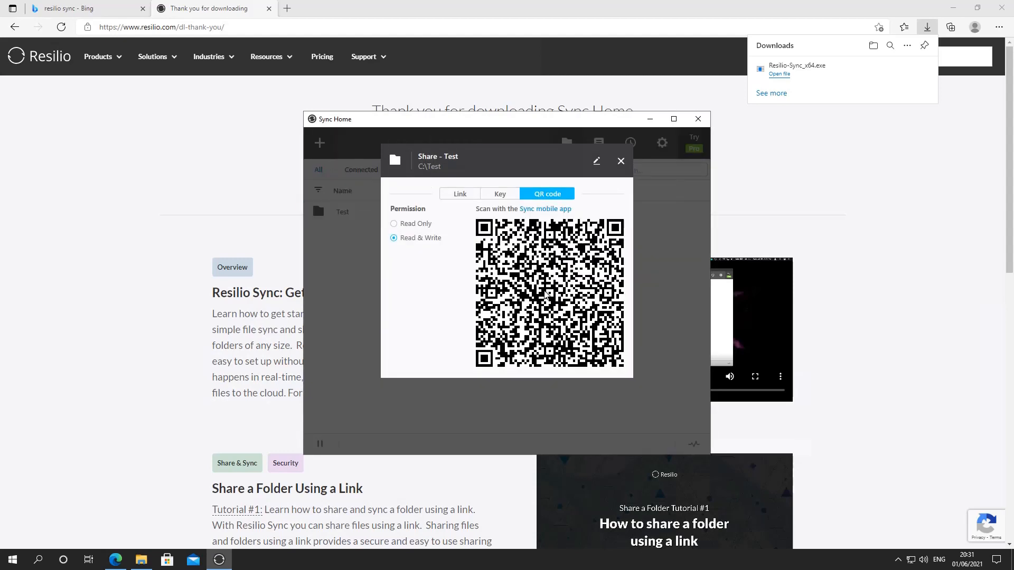
left_click(499, 195)
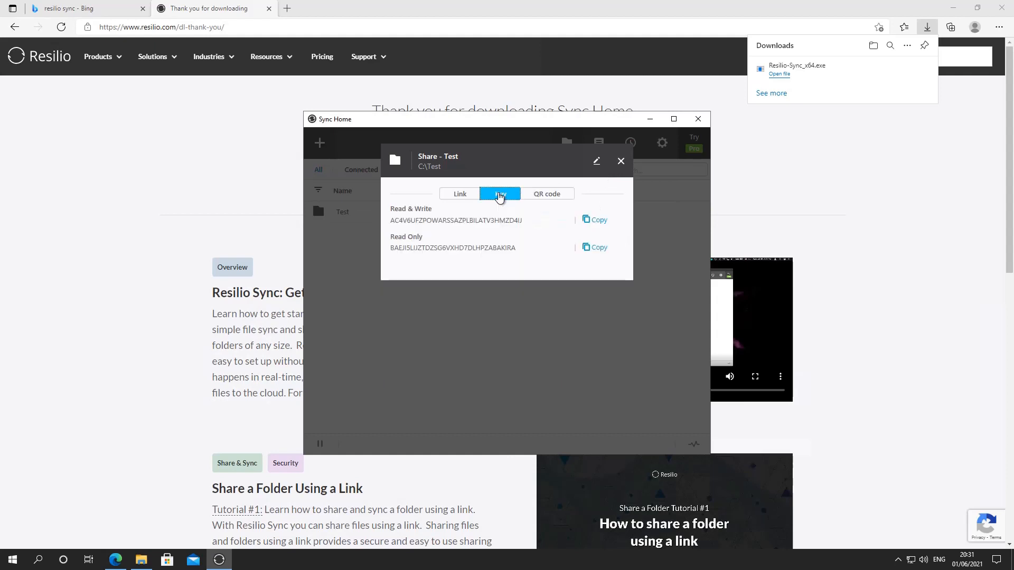
left_click(593, 220)
left_click(621, 161)
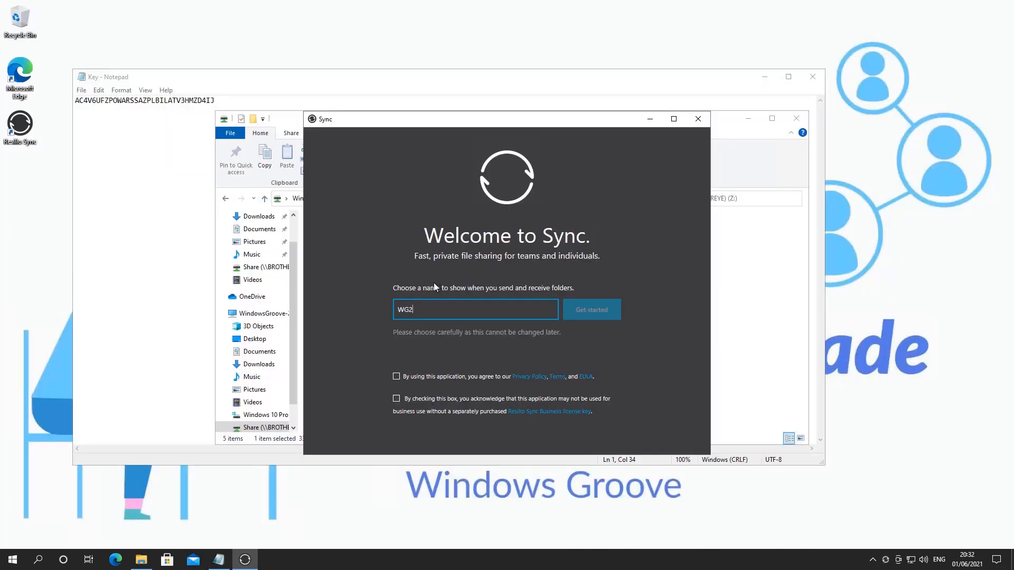
- Set the Sync display name to WindowsGroove-2, accept both agreements and finish the welcome setup
left_click_drag(415, 309, 359, 310)
key("BackSpace")
type("WindowsGroove-2")
left_click(396, 377)
left_click(397, 398)
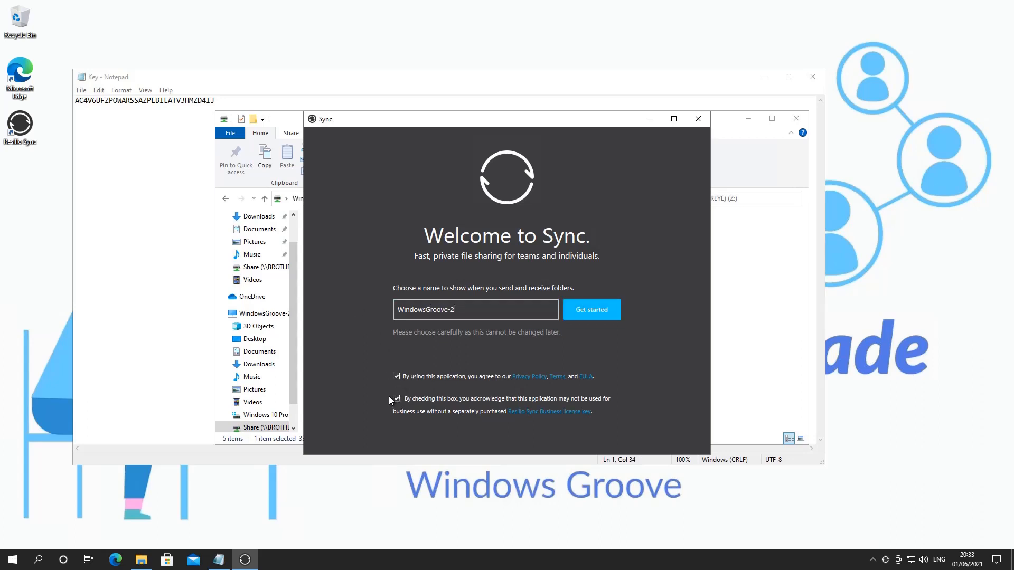
left_click(579, 310)
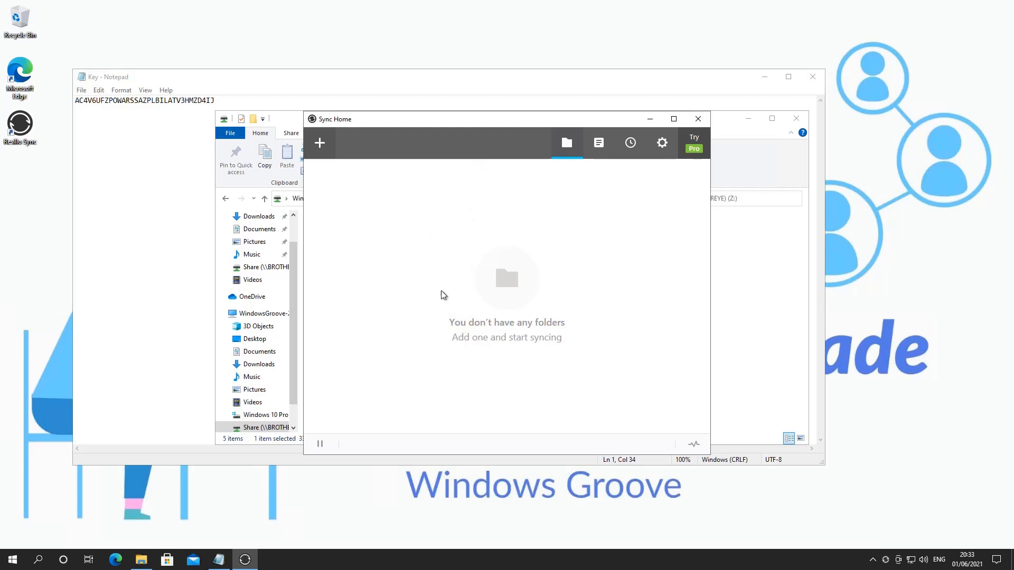
- Copy the folder's sharing key from the Key text file and submit it in Sync as a manual connection
left_click(156, 134)
left_click_drag(214, 100, 64, 101)
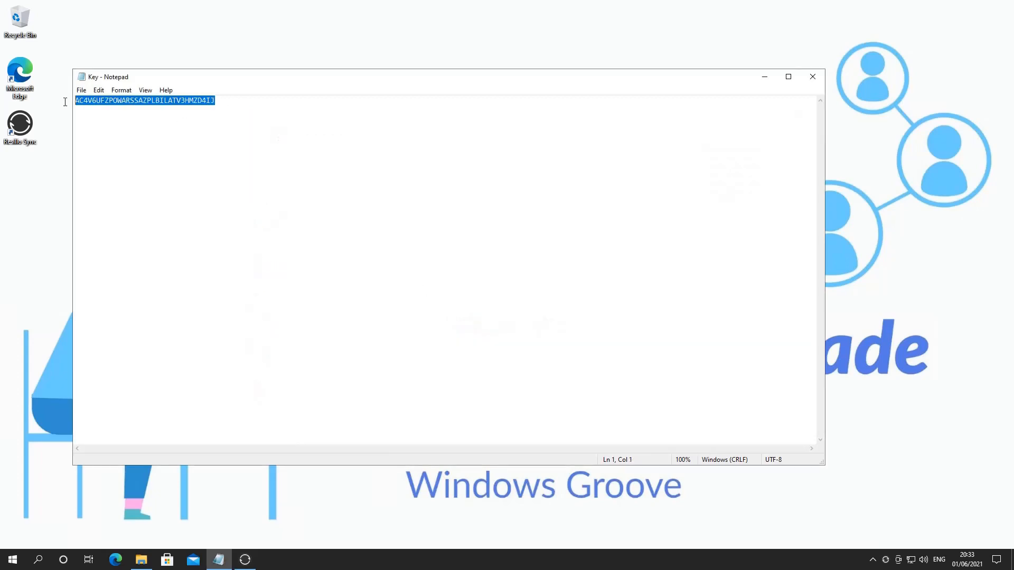
left_click(764, 79)
left_click(681, 154)
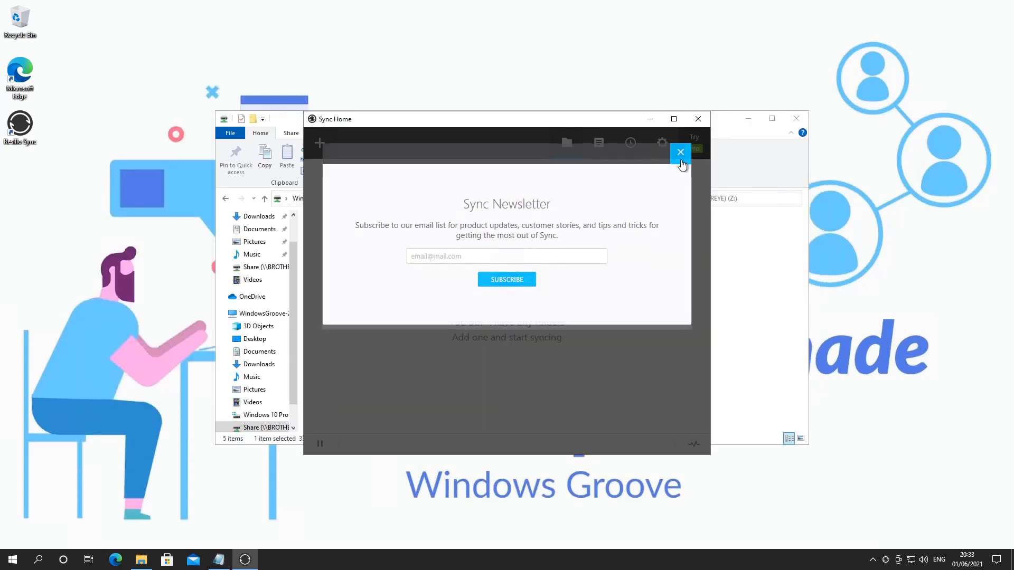
left_click(319, 144)
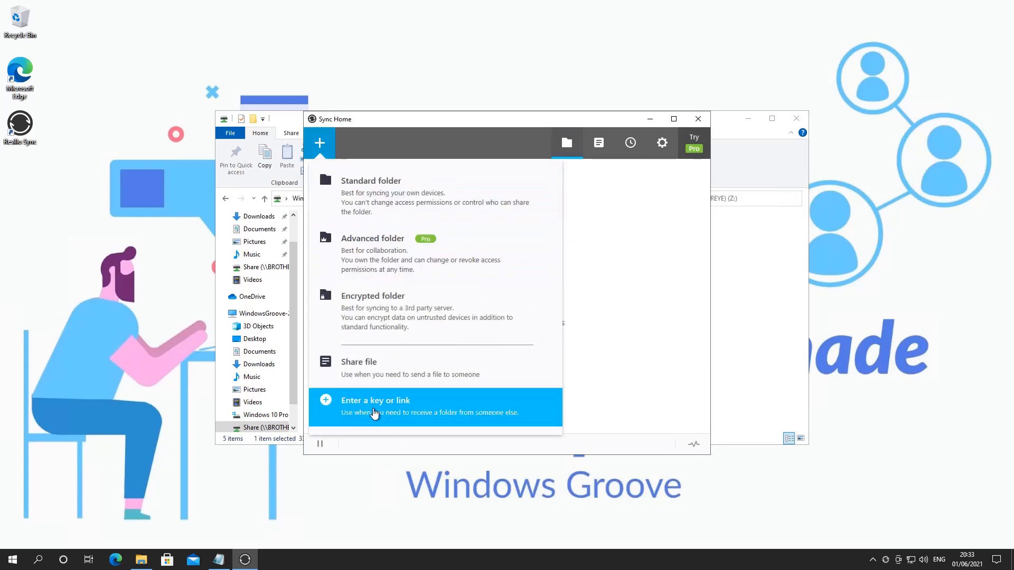
left_click(374, 413)
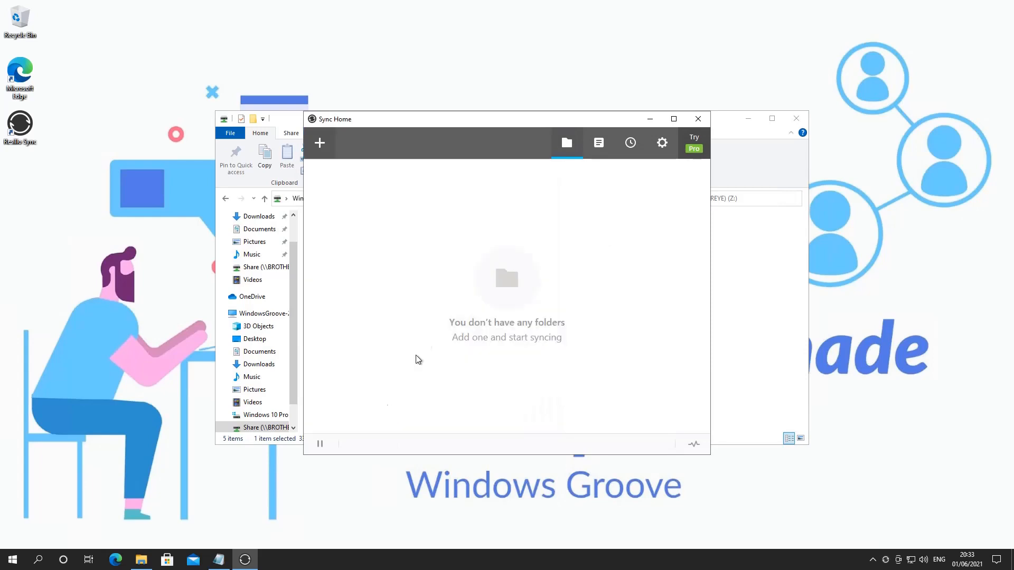
key("ctrl+v")
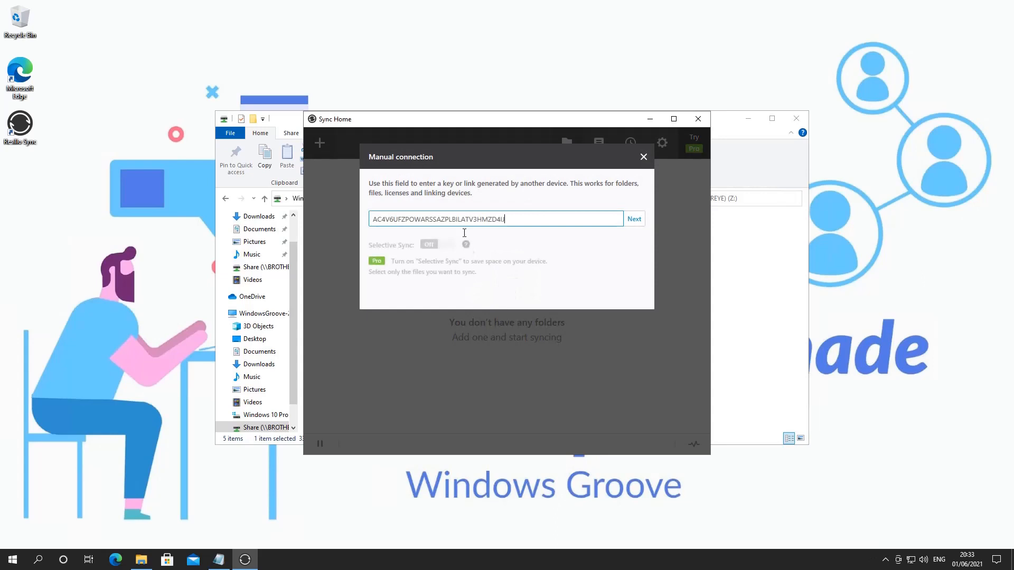
left_click(632, 227)
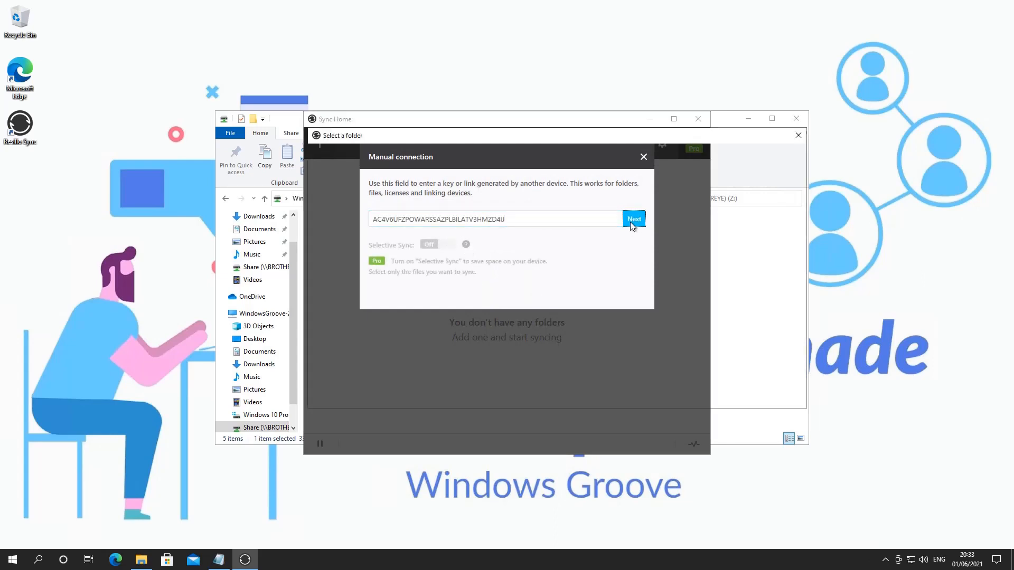
- Create a folder named Test on the Windows 10 Pro (C:) drive and choose it as the location for the synced folder
scroll(651, 347, "down", 2)
left_click(603, 257)
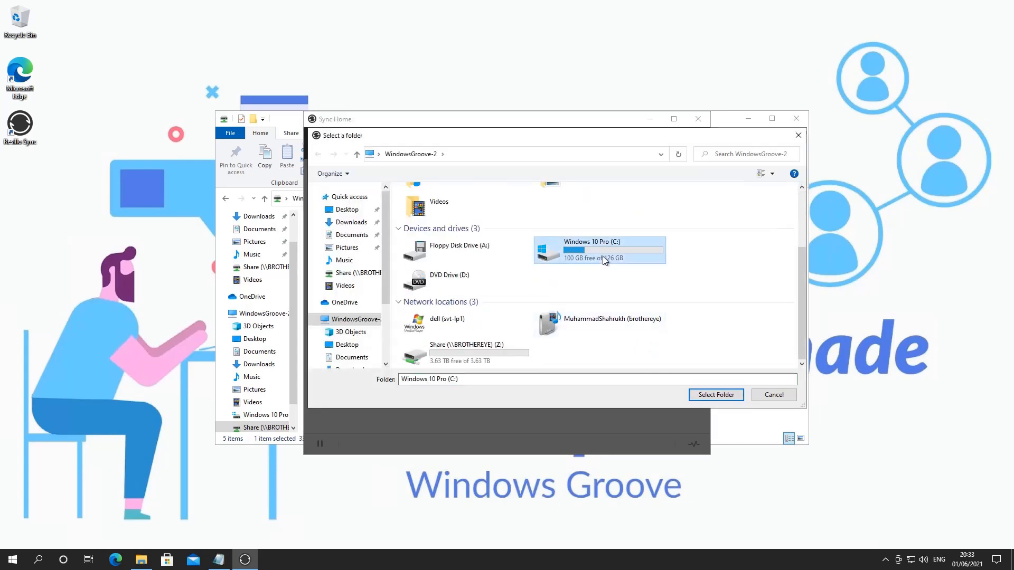
double_click(598, 255)
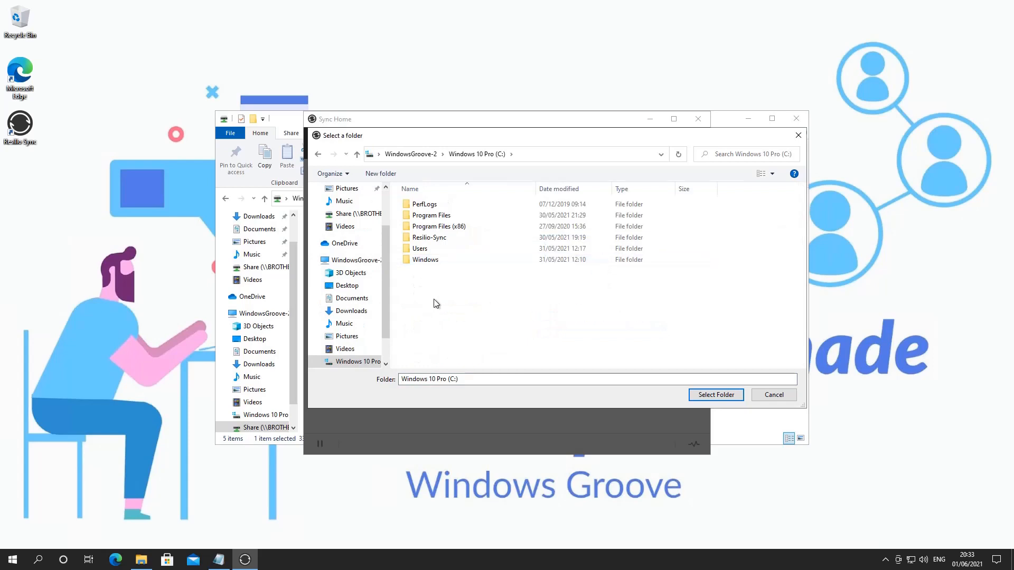
left_click(378, 174)
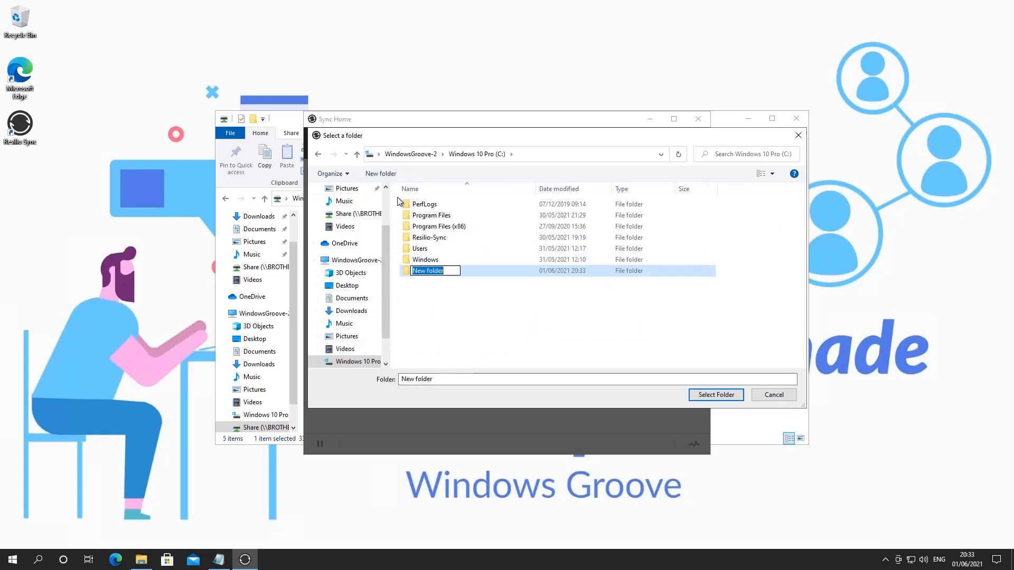
type("Test")
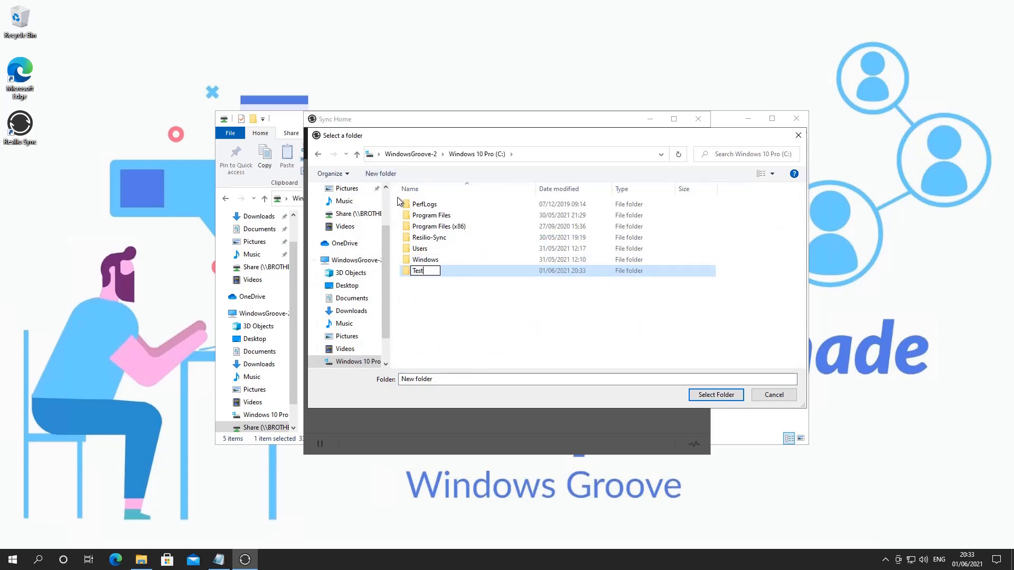
left_click(525, 315)
left_click(432, 274)
left_click(705, 396)
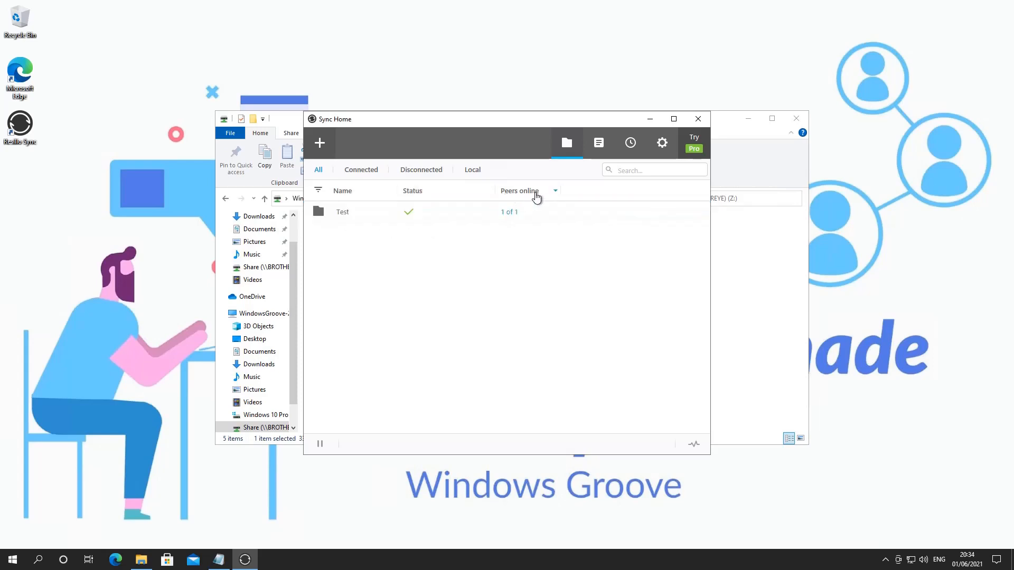
- Check the Test folder's peer list and look over the additional options available for the folder
left_click(510, 213)
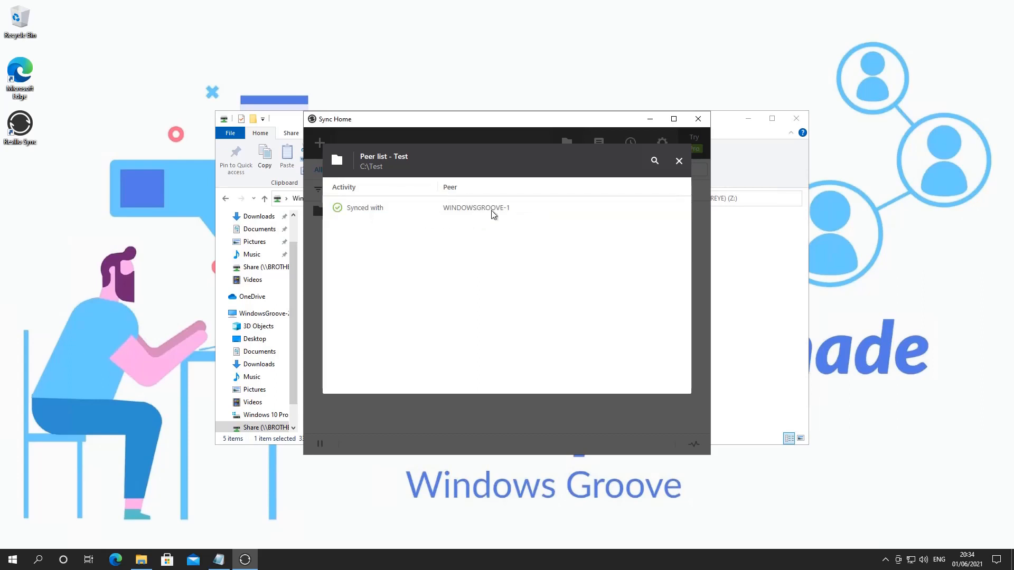
left_click(679, 162)
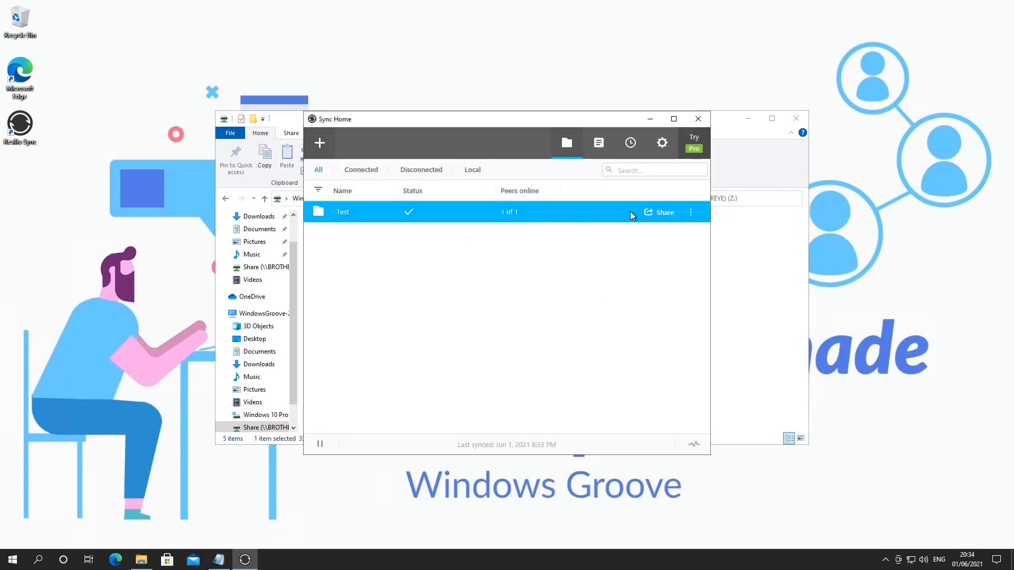
left_click(690, 214)
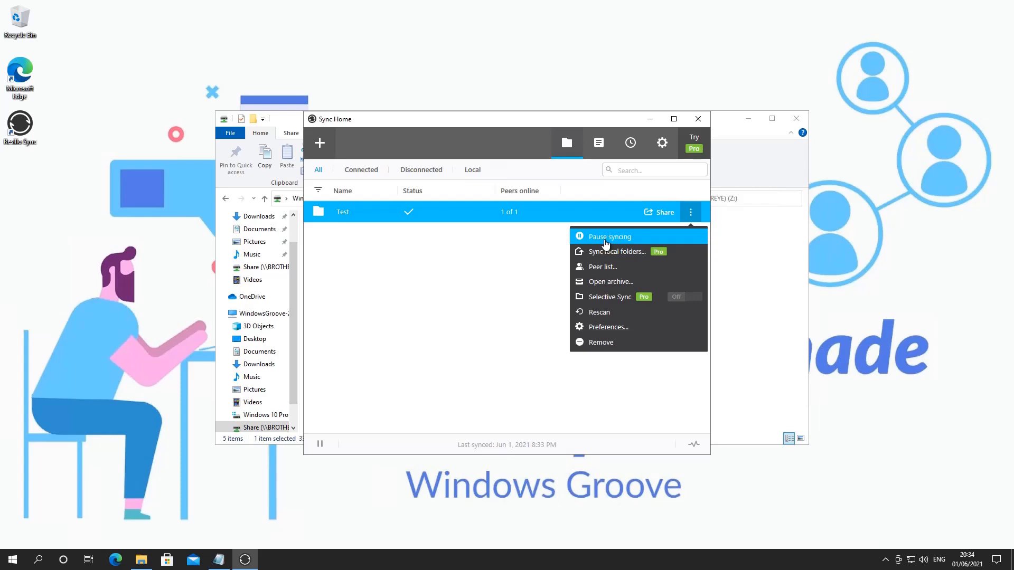
left_click(519, 283)
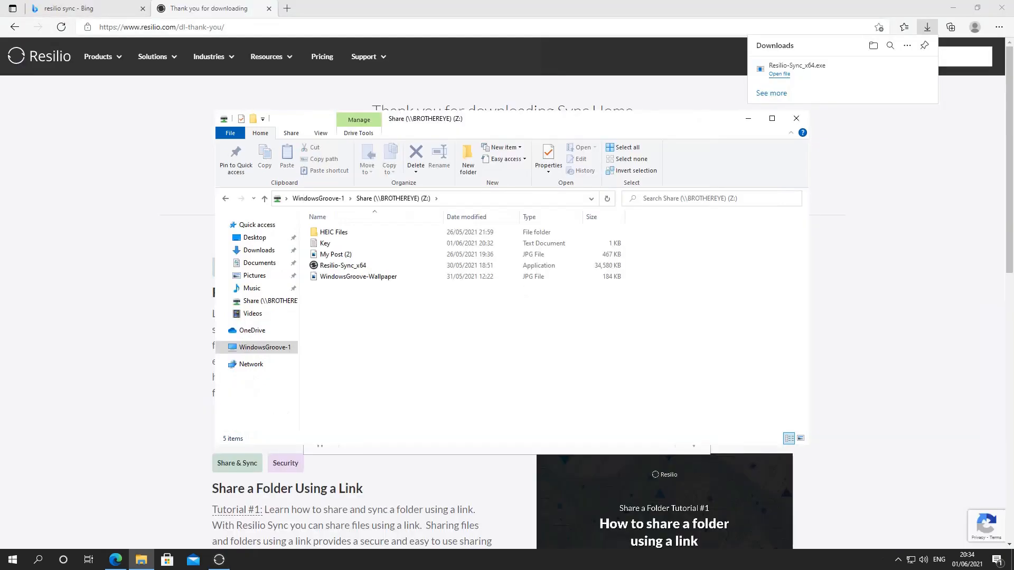
- On WindowsGroove-1, copy the Resilio-Sync_x64 file from the Share (Z:) drive and open the C:\Test folder
left_click(748, 118)
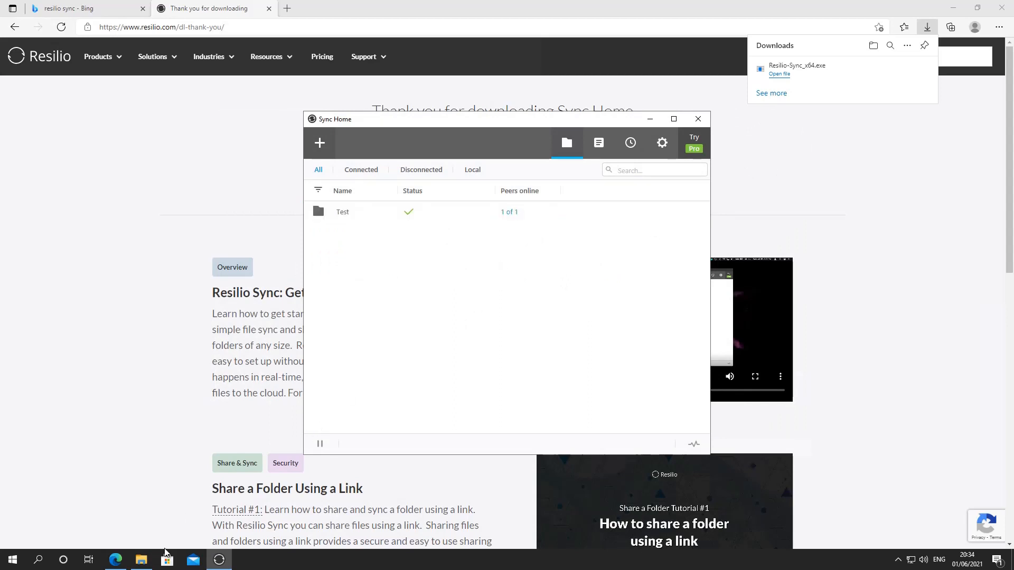
left_click(141, 563)
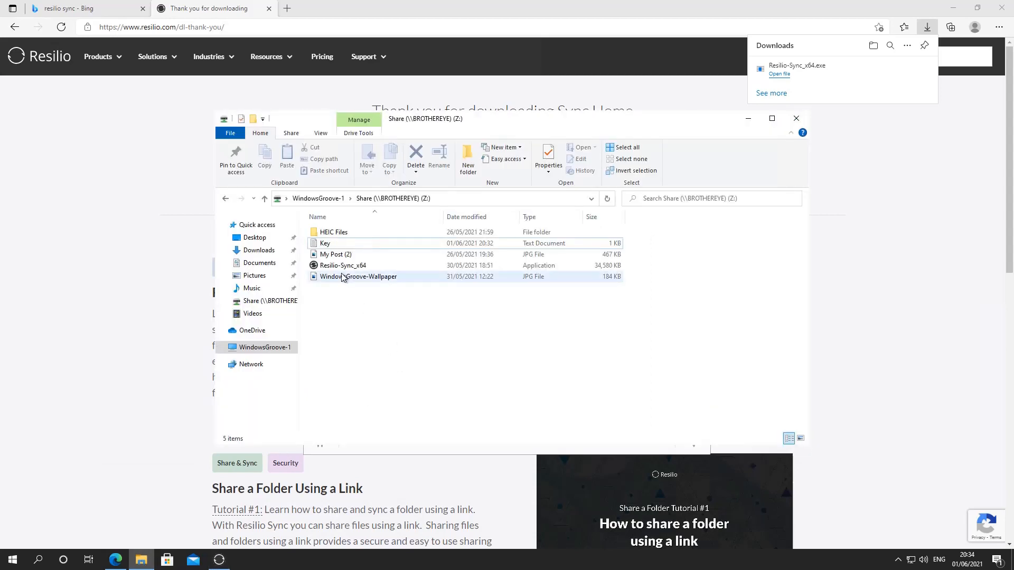
left_click(342, 267)
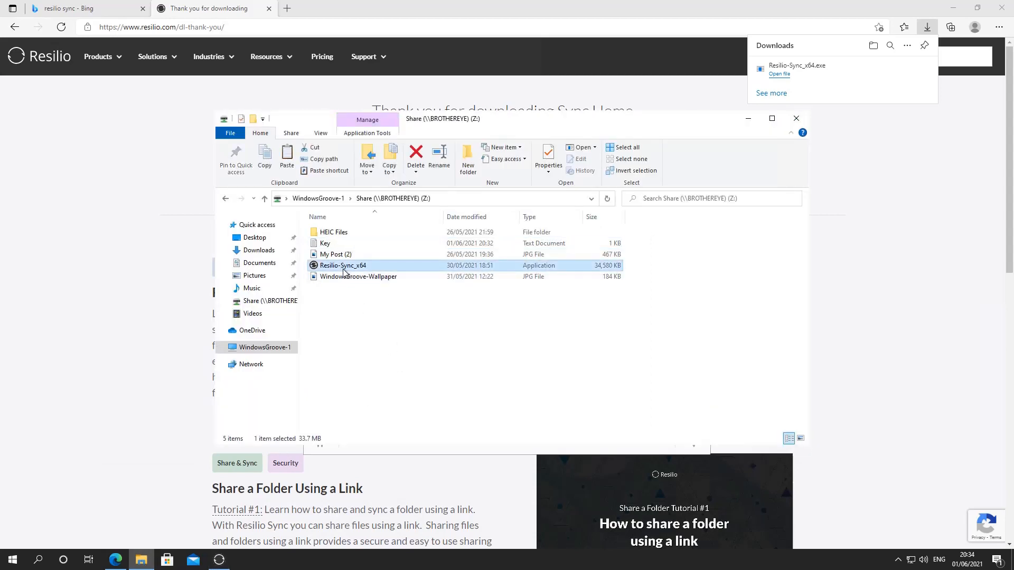
left_click(346, 288)
left_click(263, 350)
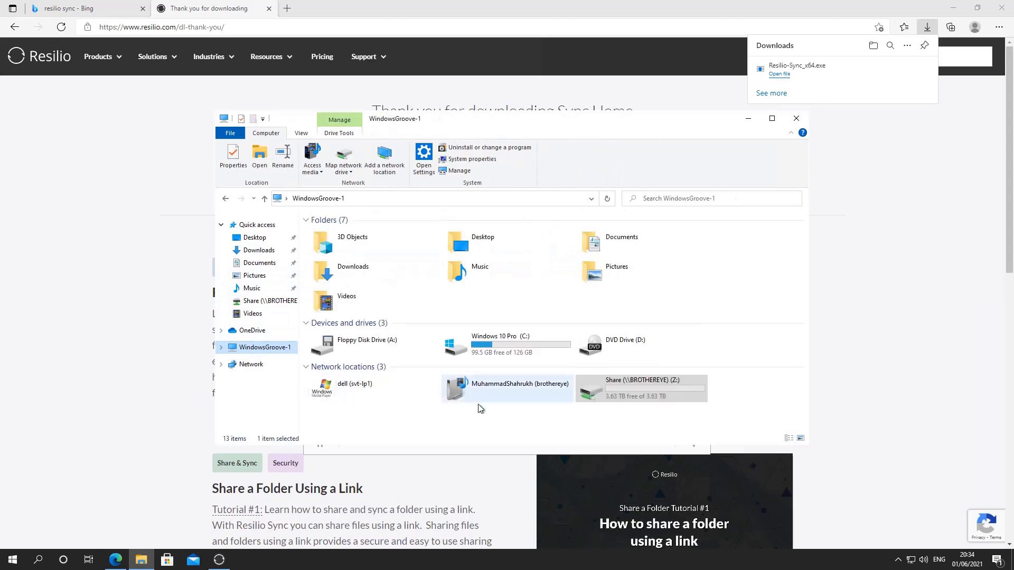
double_click(462, 346)
double_click(323, 265)
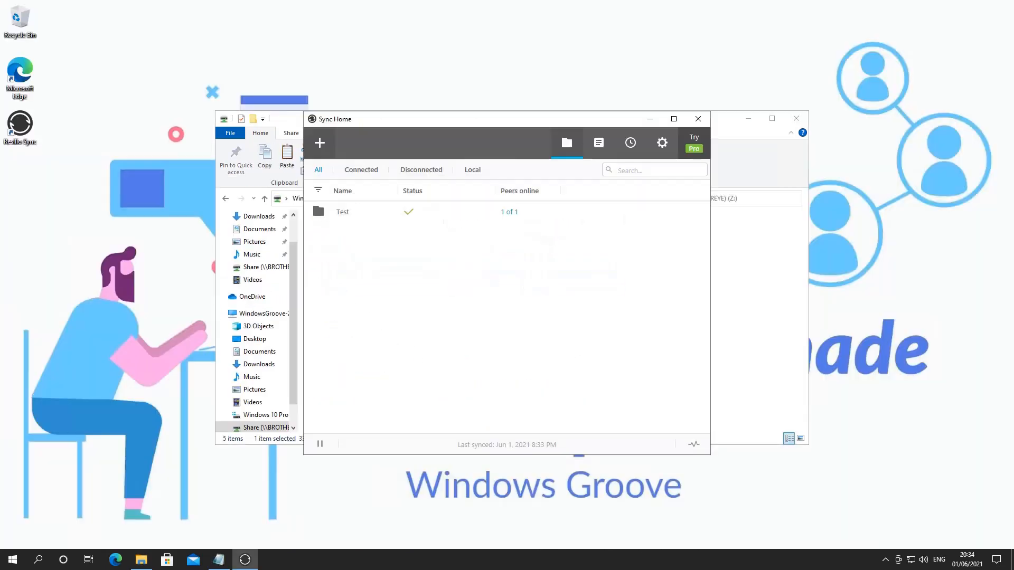
- On WindowsGroove-2, open the C:\Test folder in File Explorer
left_click(726, 133)
left_click(259, 314)
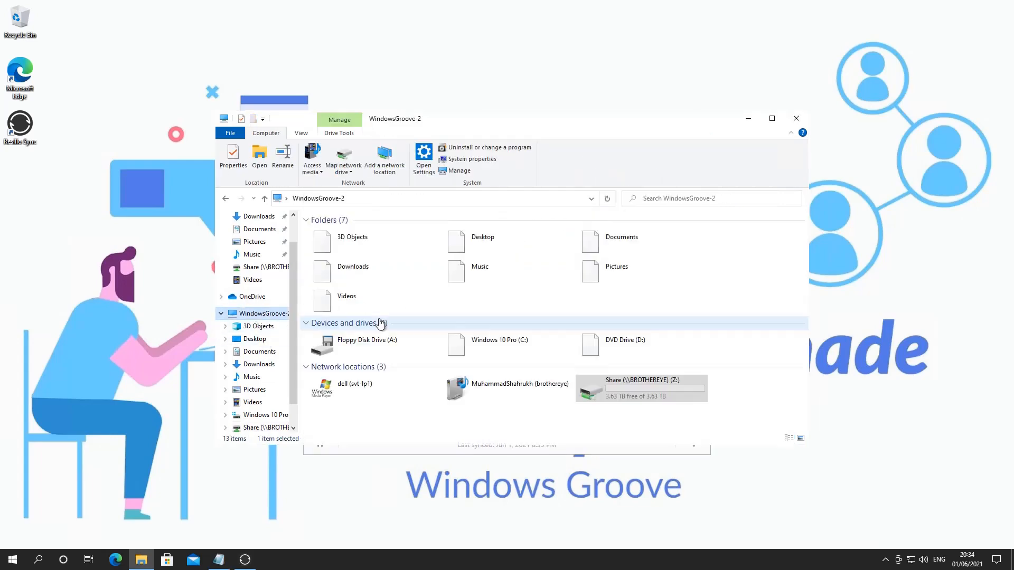
double_click(470, 344)
left_click(326, 278)
double_click(326, 278)
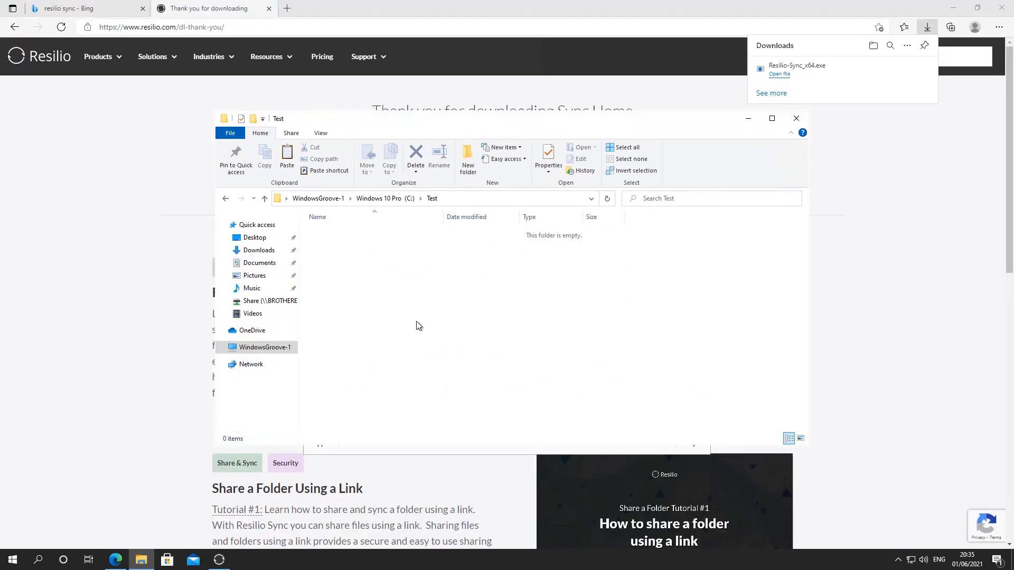
- Paste Resilio-Sync_x64 into C:\Test on WindowsGroove-1 and check for the file in C:\Test on WindowsGroove-2
key("ctrl+v")
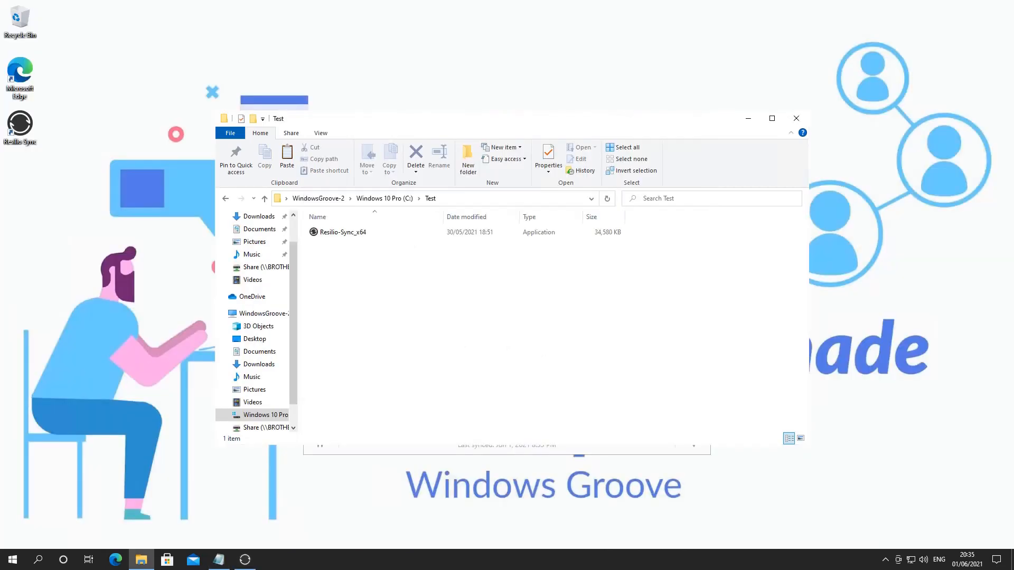
left_click(355, 236)
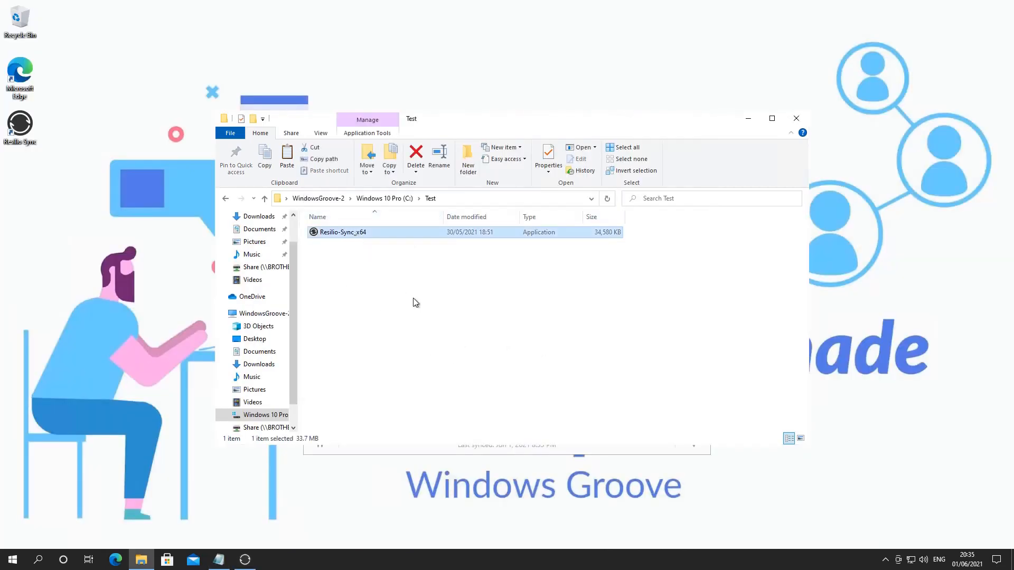
left_click(413, 299)
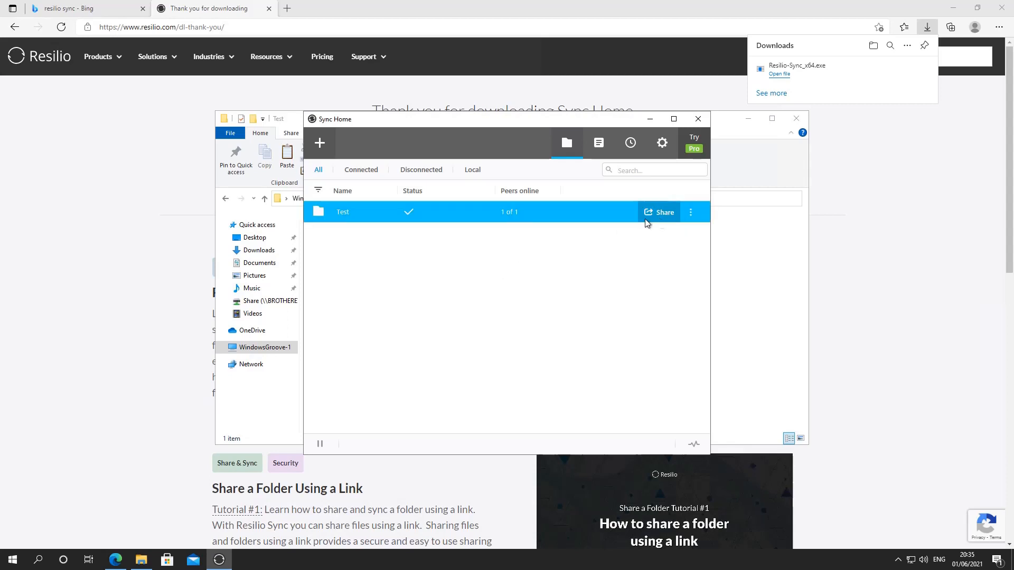
- View the Test folder's QR code sharing option on WindowsGroove-1 and close the share options
left_click(661, 216)
left_click(531, 197)
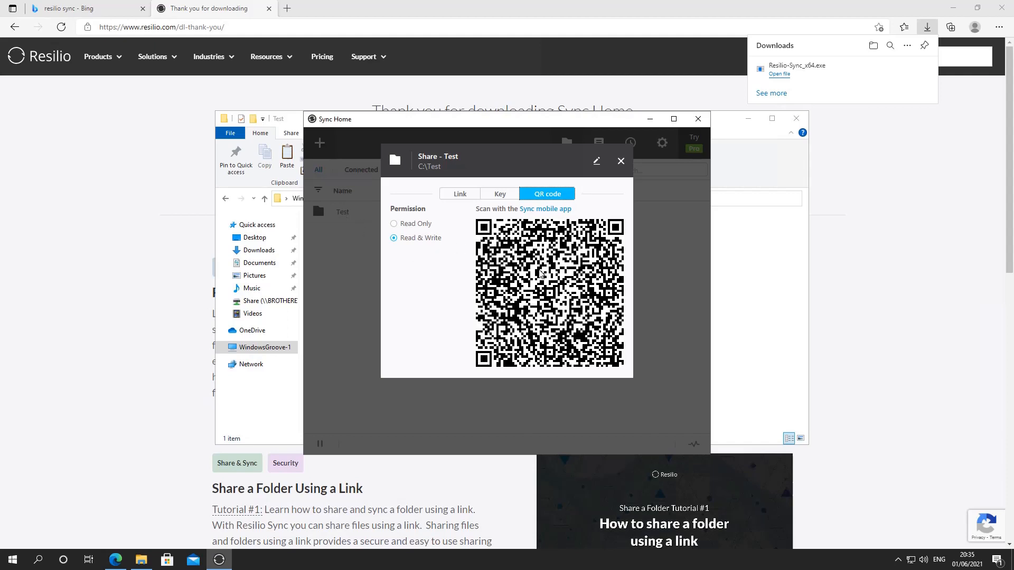
left_click(620, 161)
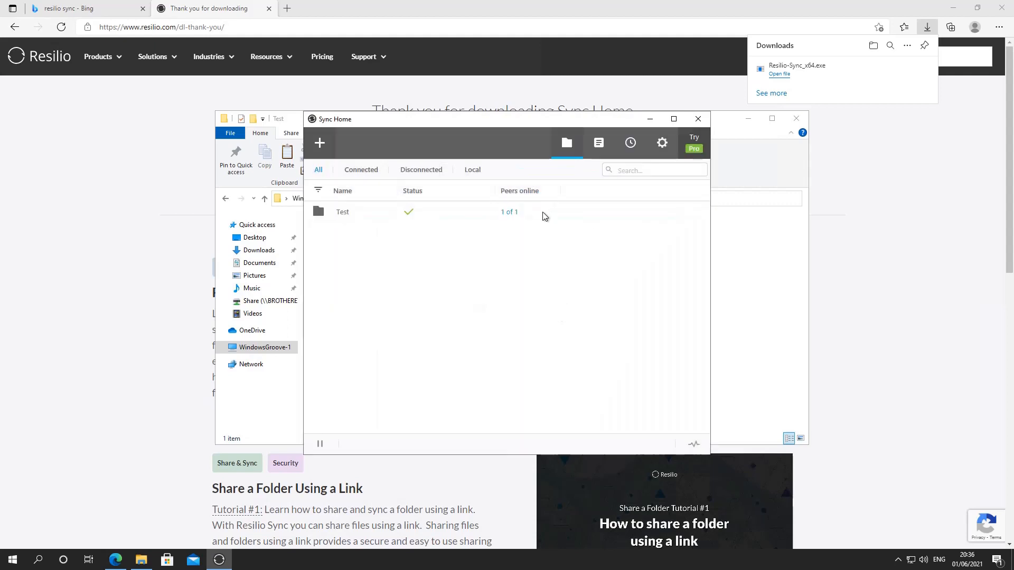